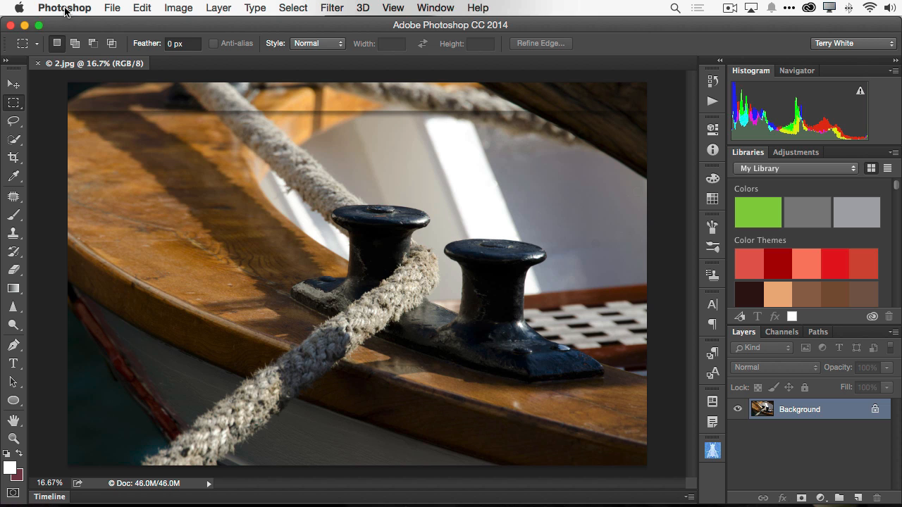
- Quit Photoshop CC 2014
click(64, 8)
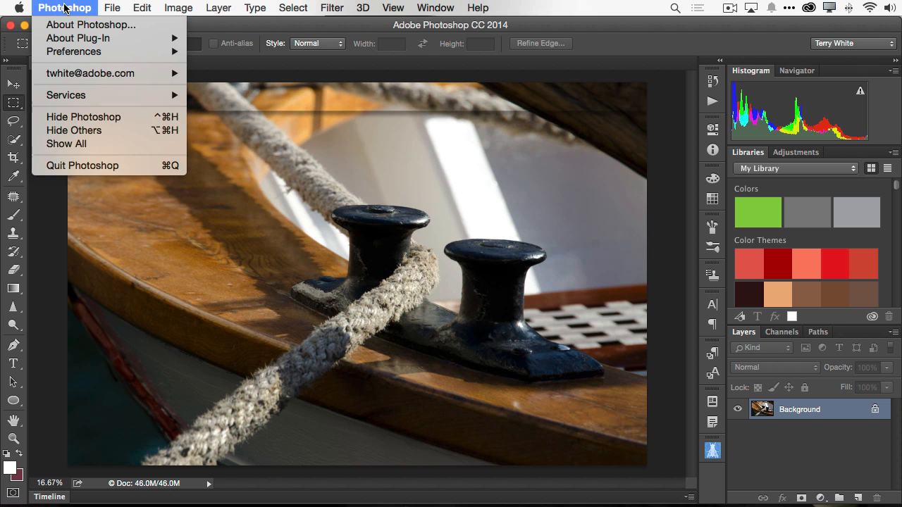
click(75, 165)
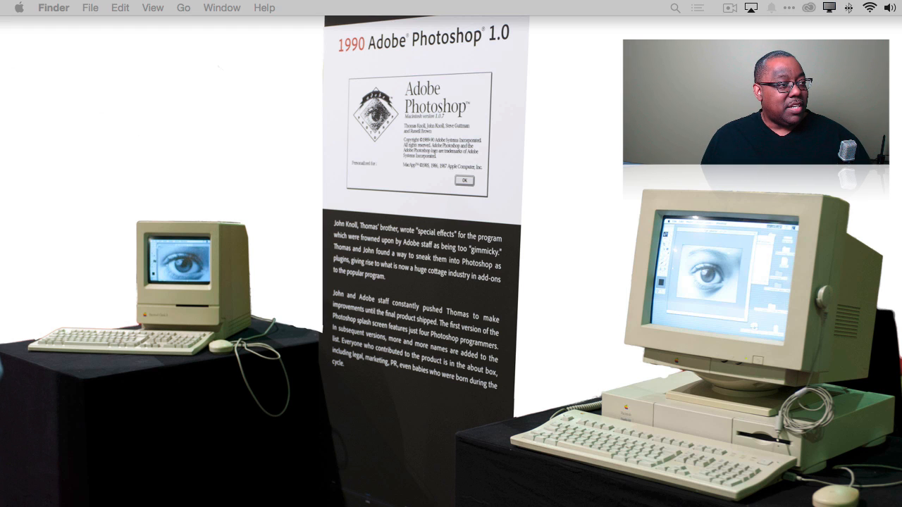
- Switch to the Basilisk II emulator and place its window in the upper-left corner of the desktop
drag(0, 162, 471, 26)
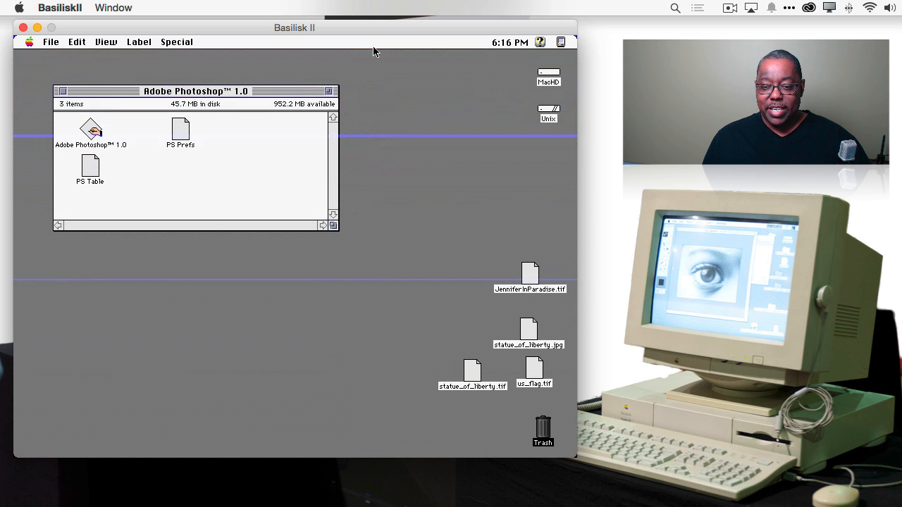
click(367, 296)
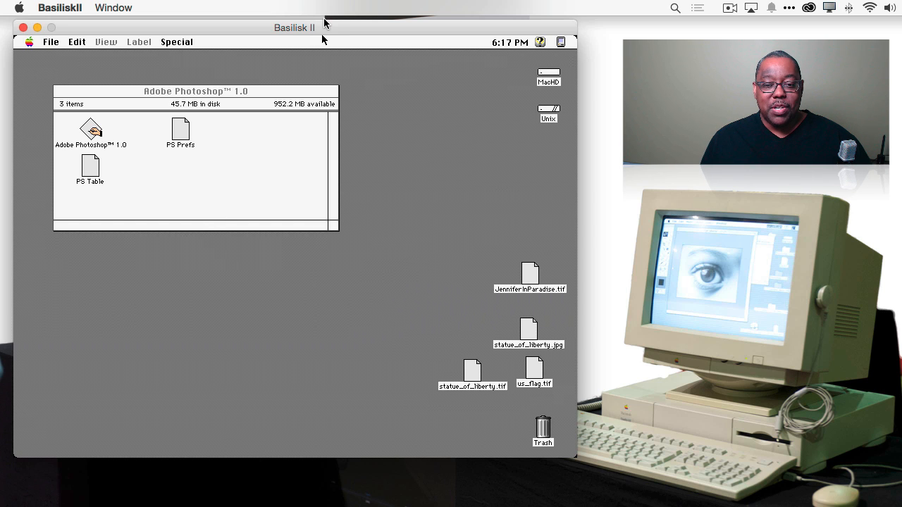
drag(327, 24, 318, 28)
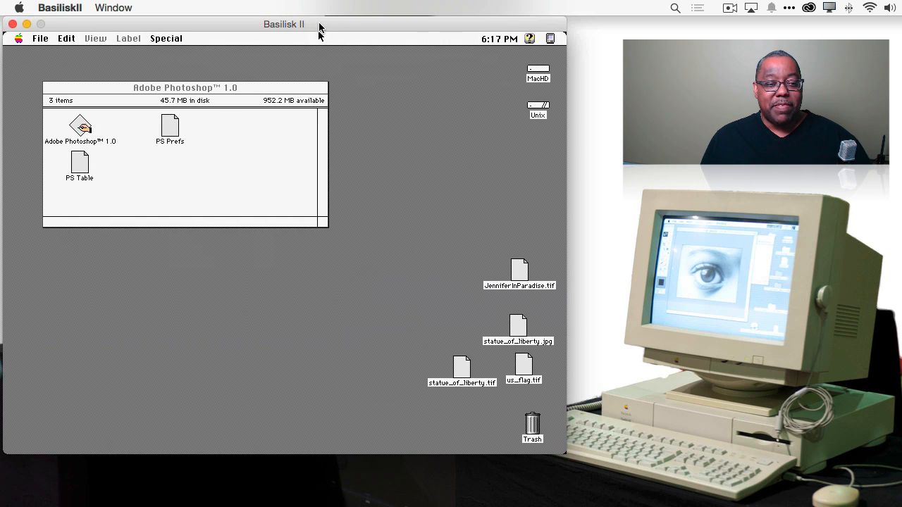
- View the emulated Macintosh's system software and memory information, and close the information window
click(18, 41)
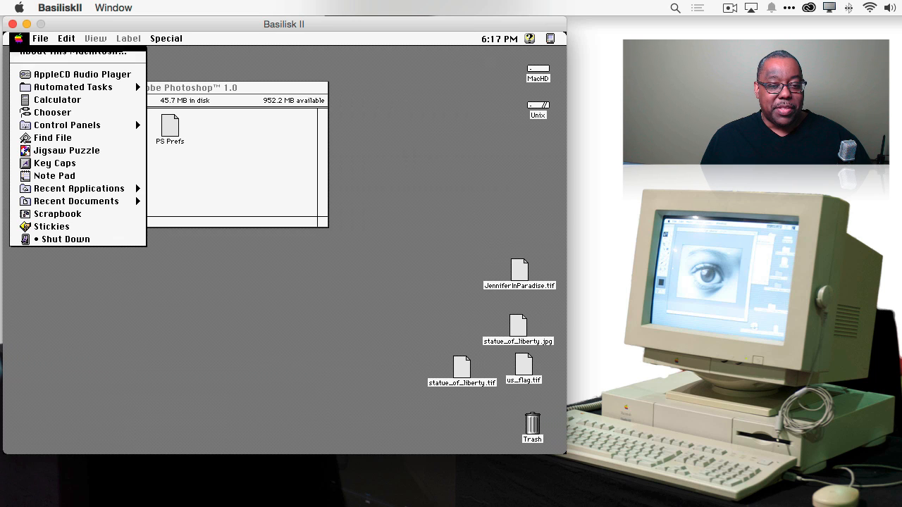
click(70, 52)
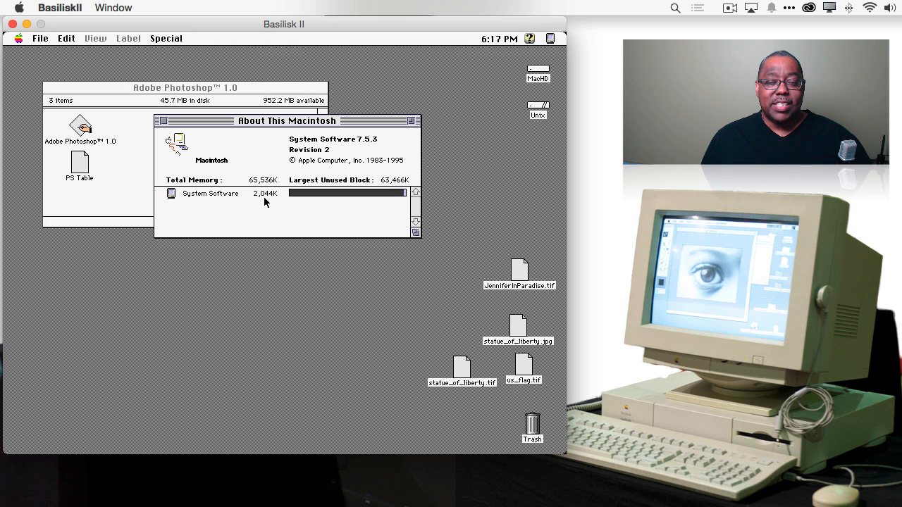
click(162, 122)
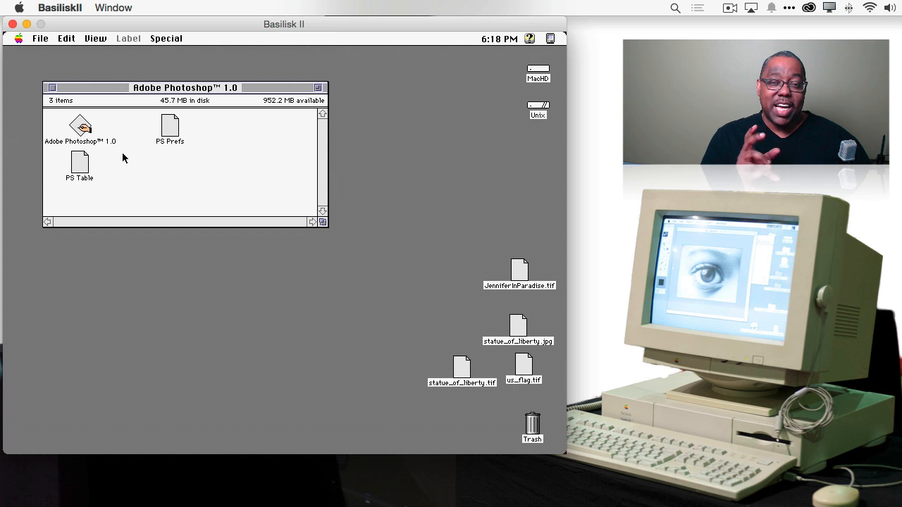
- Launch Adobe Photoshop 1.0 and open JenniferInParadise.tif from the Desktop
click(79, 128)
double_click(79, 128)
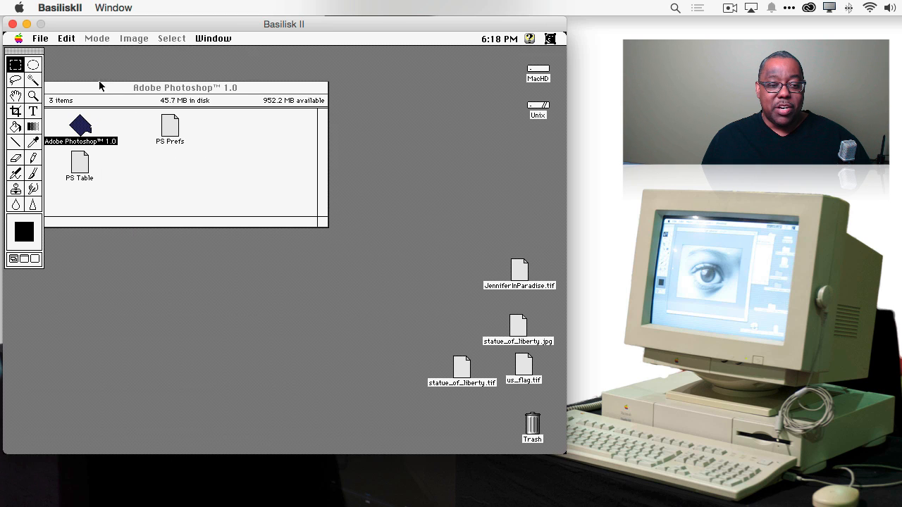
click(40, 40)
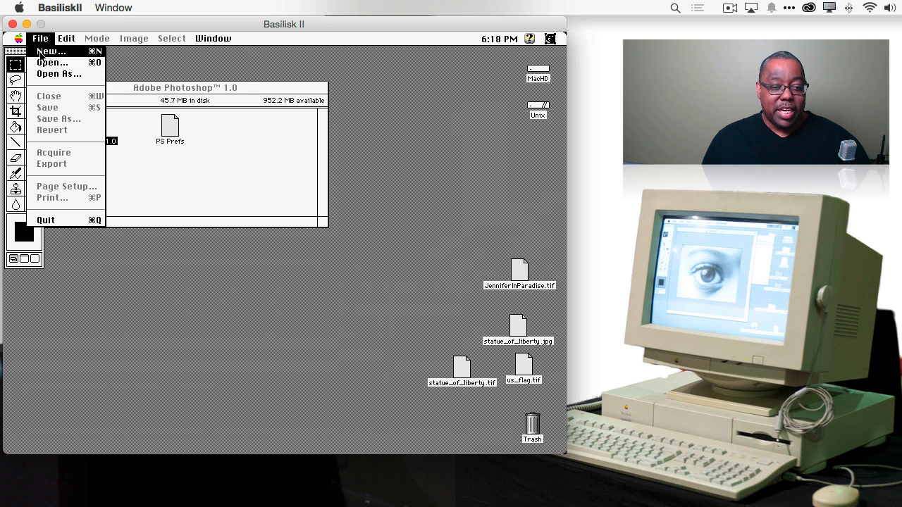
click(44, 62)
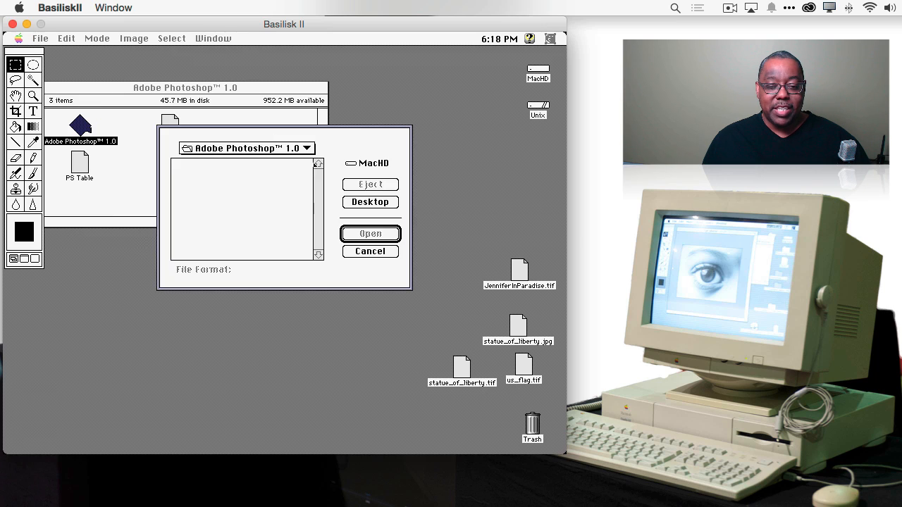
click(366, 205)
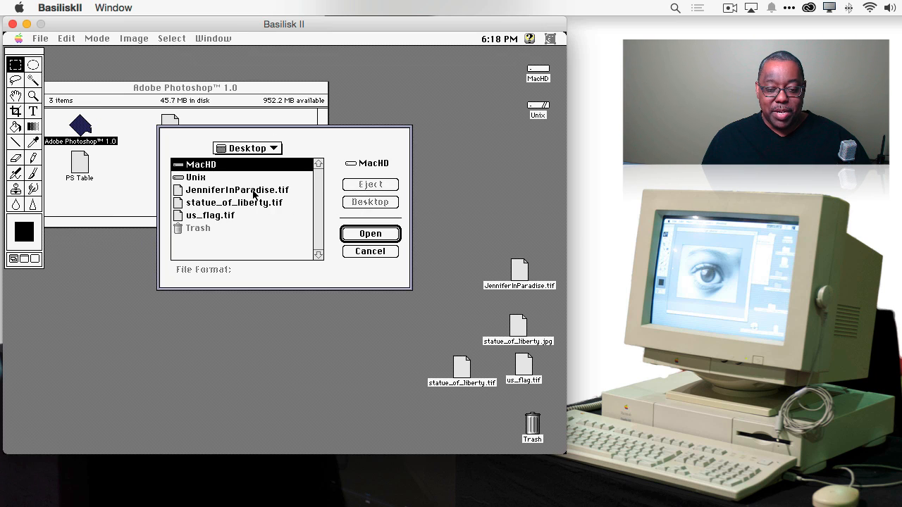
click(255, 192)
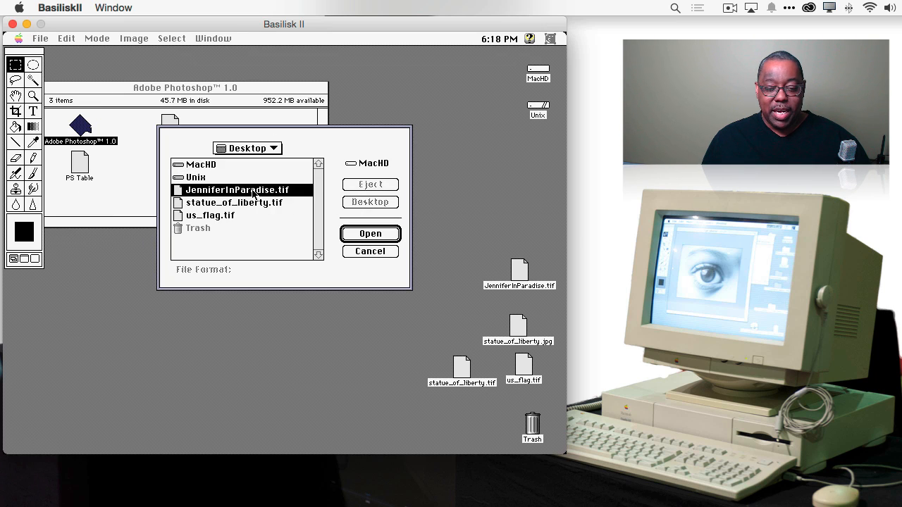
click(370, 235)
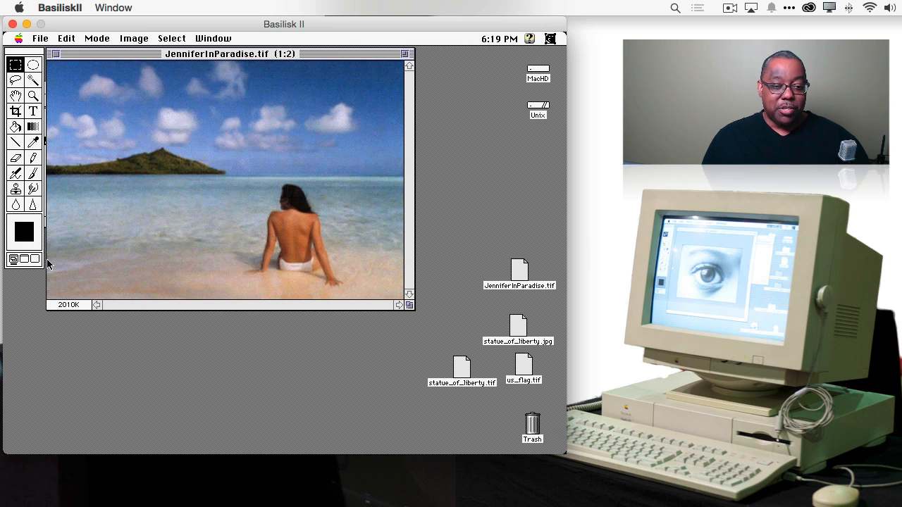
- Examine the file, color mode, image adjustment, filter and selection commands available for the open beach image
click(43, 38)
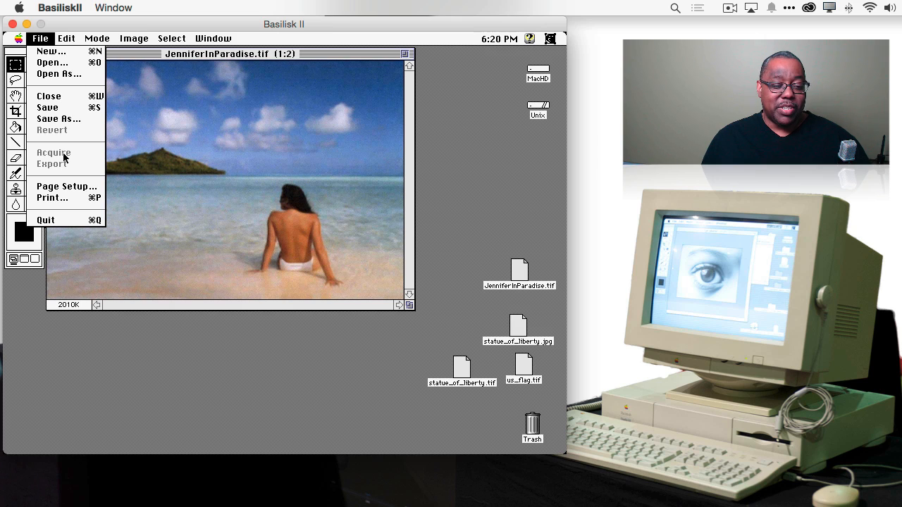
drag(64, 156, 151, 103)
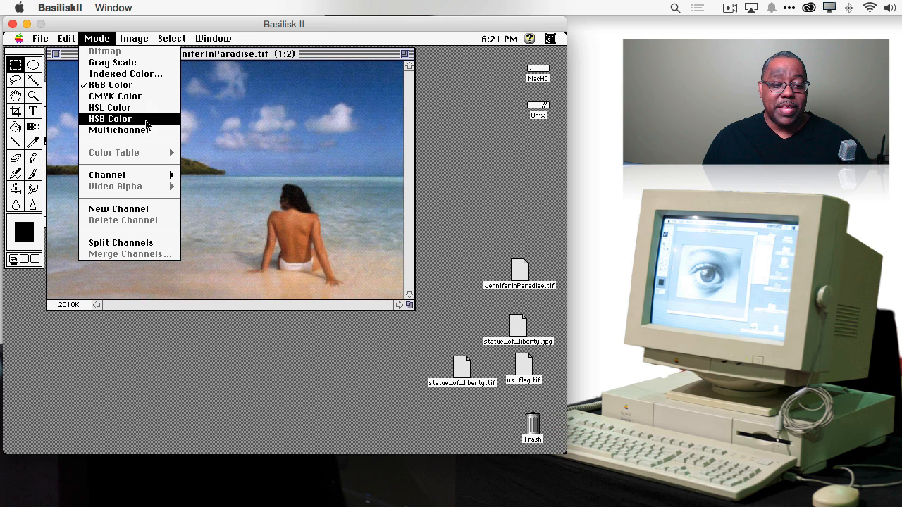
mouse_move(151, 176)
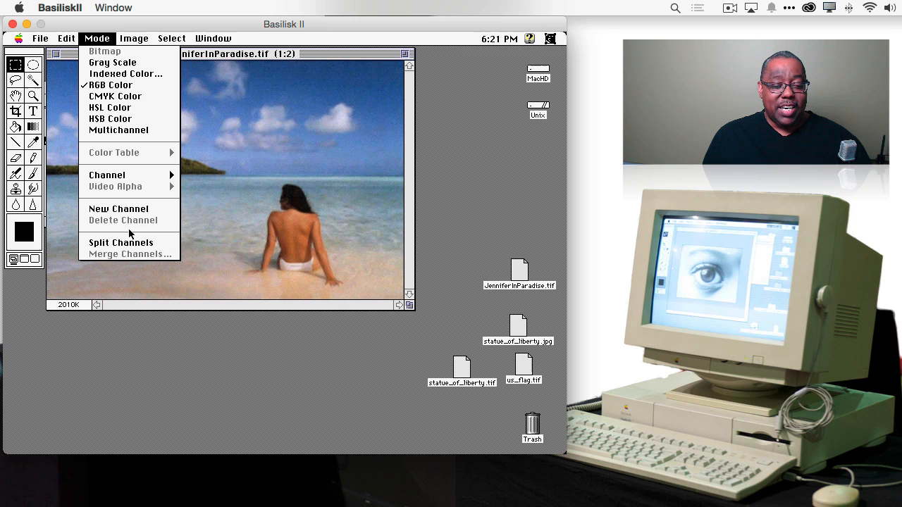
mouse_move(123, 28)
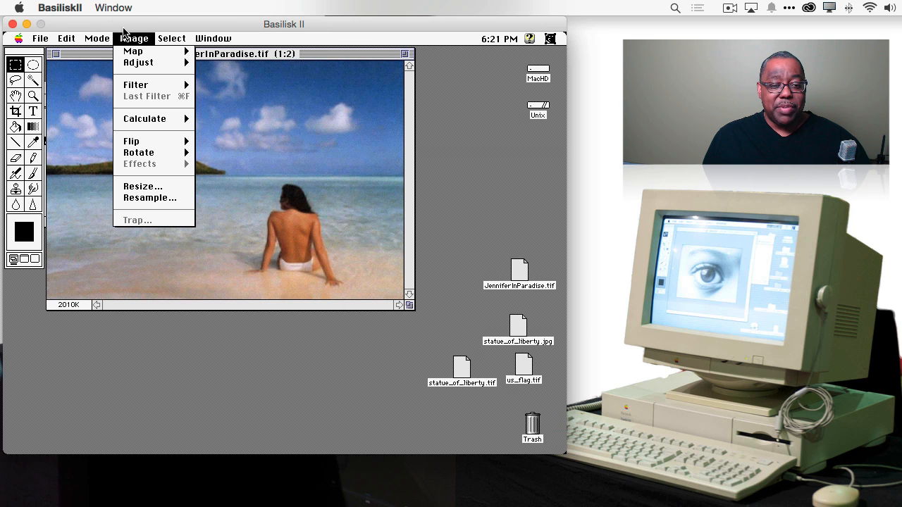
mouse_move(127, 53)
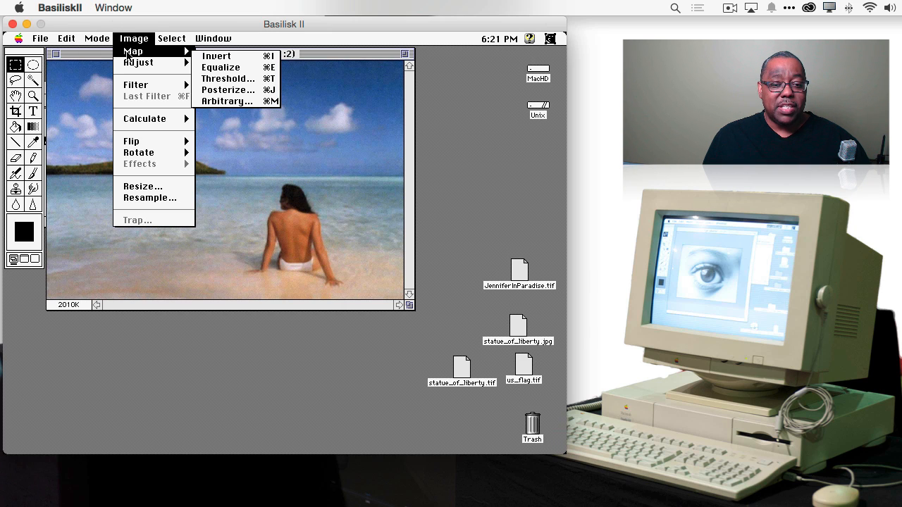
mouse_move(131, 64)
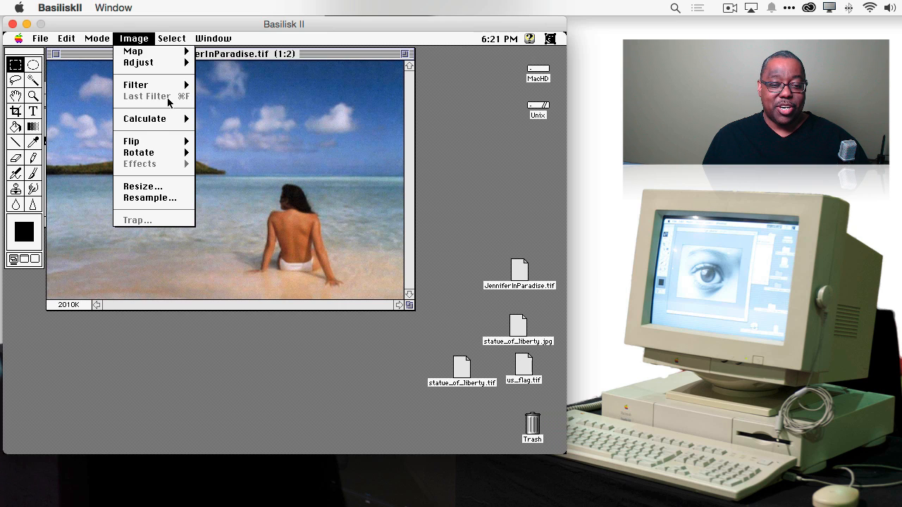
mouse_move(149, 88)
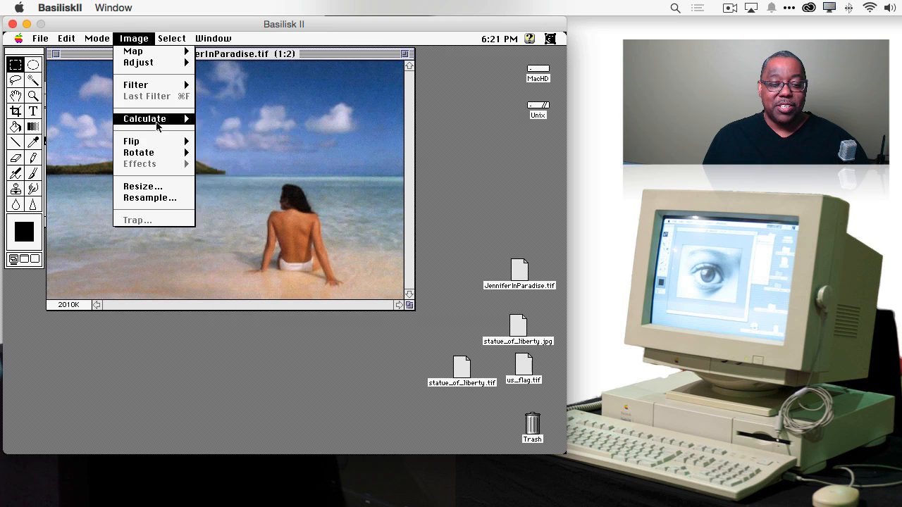
mouse_move(151, 123)
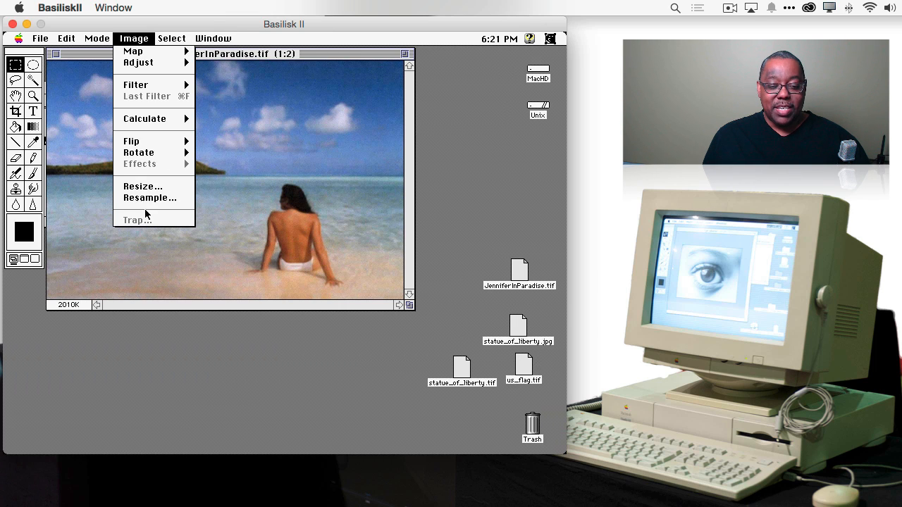
mouse_move(184, 62)
mouse_move(177, 41)
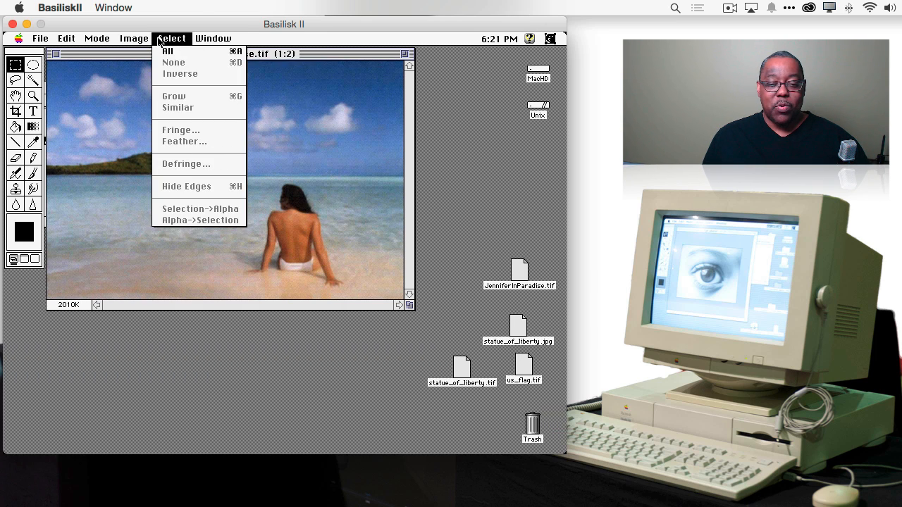
click(197, 70)
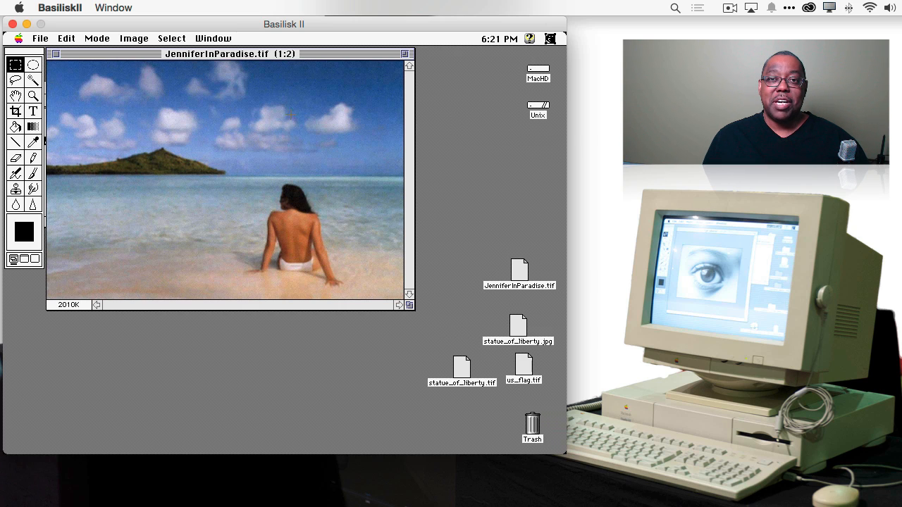
- Show the color palette and the brushes palette to inspect them, and close both again
click(221, 44)
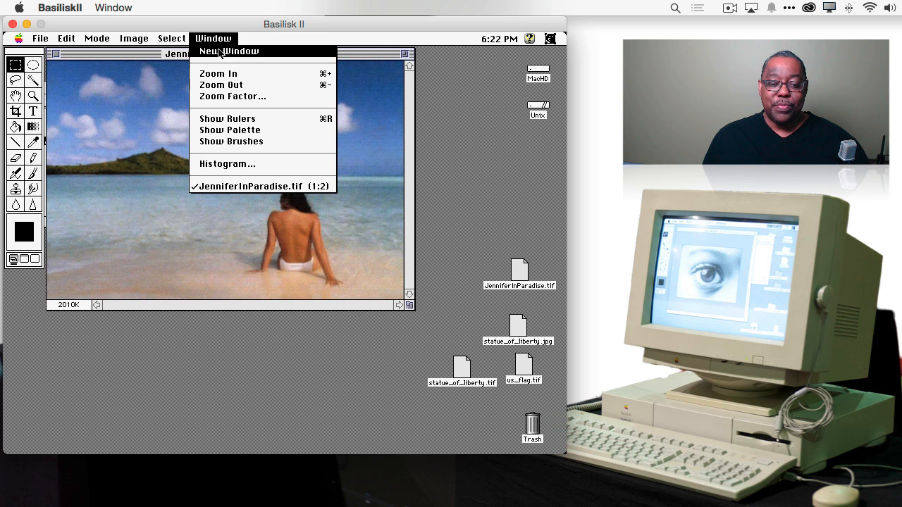
click(227, 131)
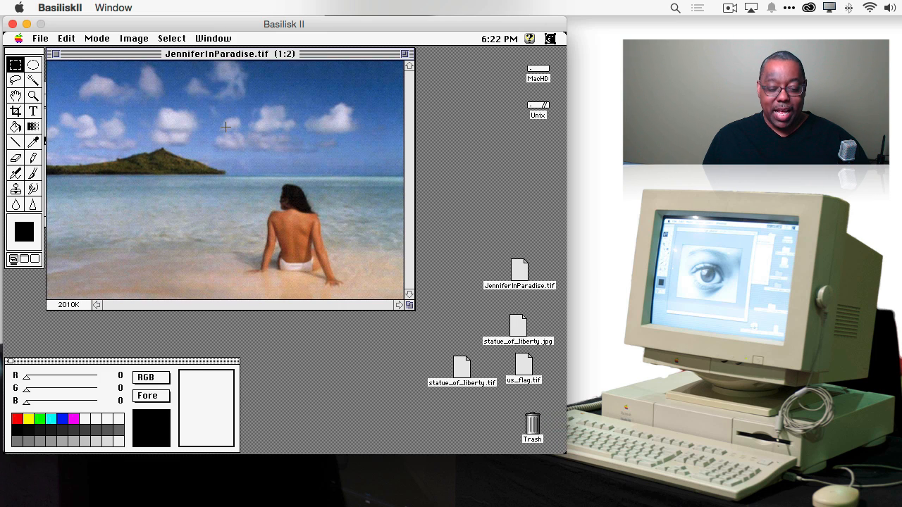
click(222, 40)
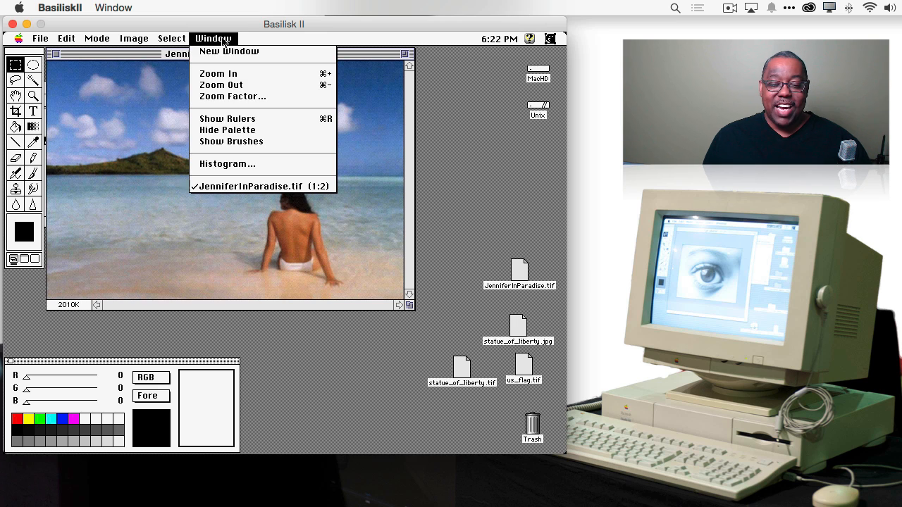
click(227, 142)
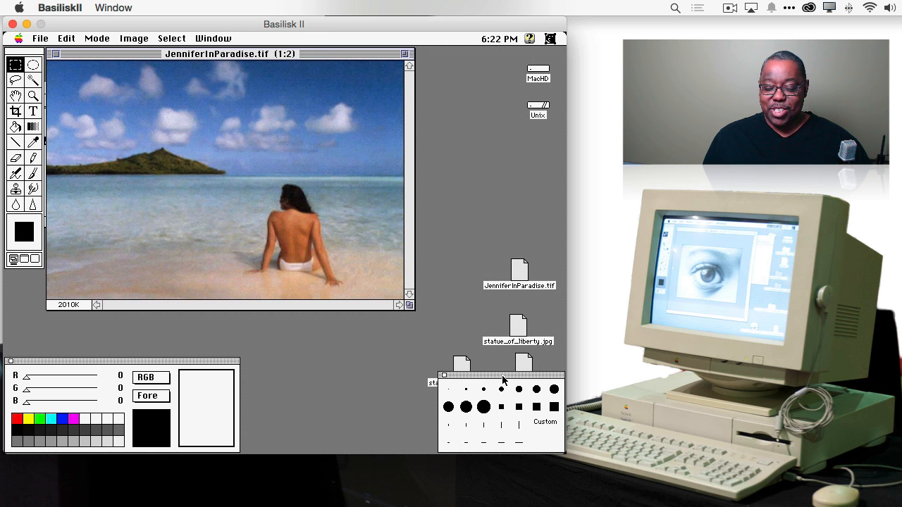
drag(502, 379, 349, 334)
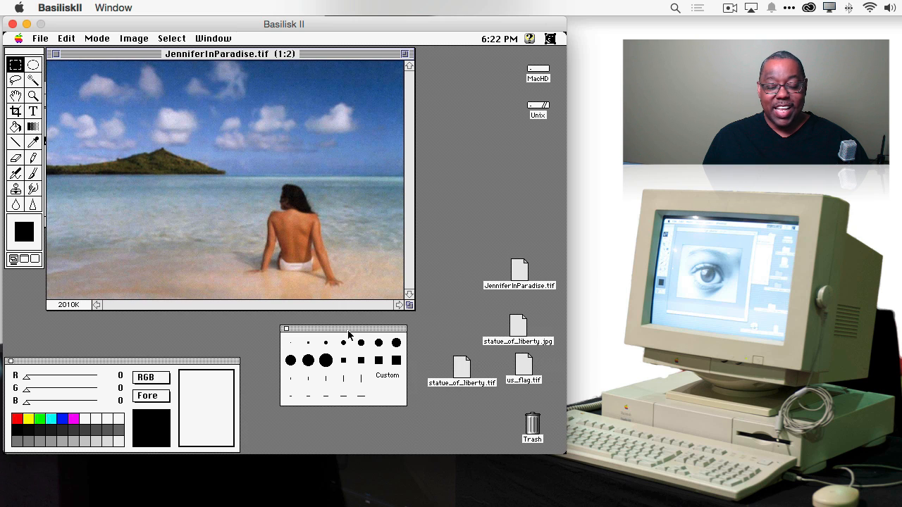
click(285, 329)
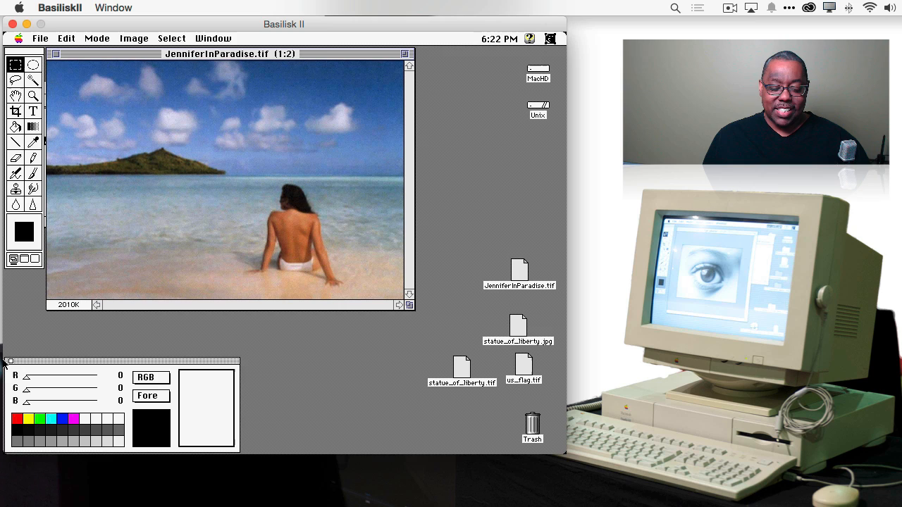
click(11, 362)
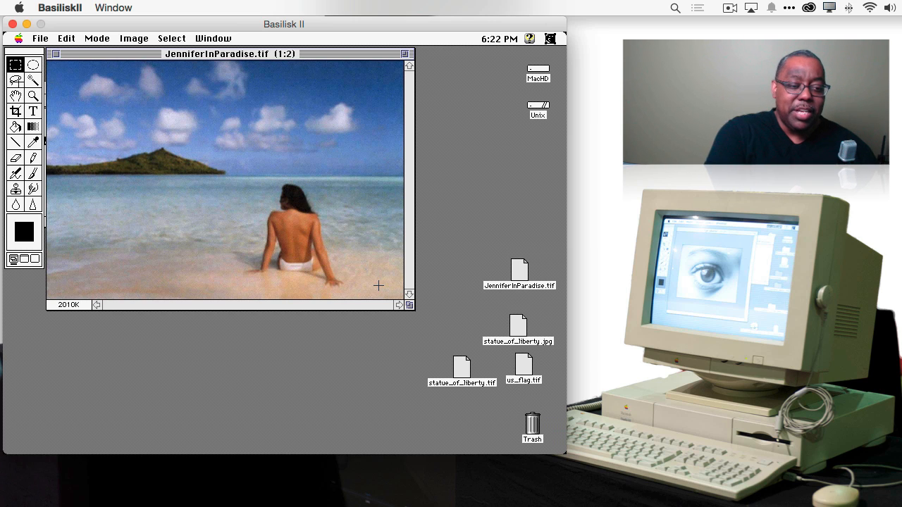
- Draw a loose Lasso selection around the seated woman and her shadow, and feather it with a 10-pixel radius
key(l)
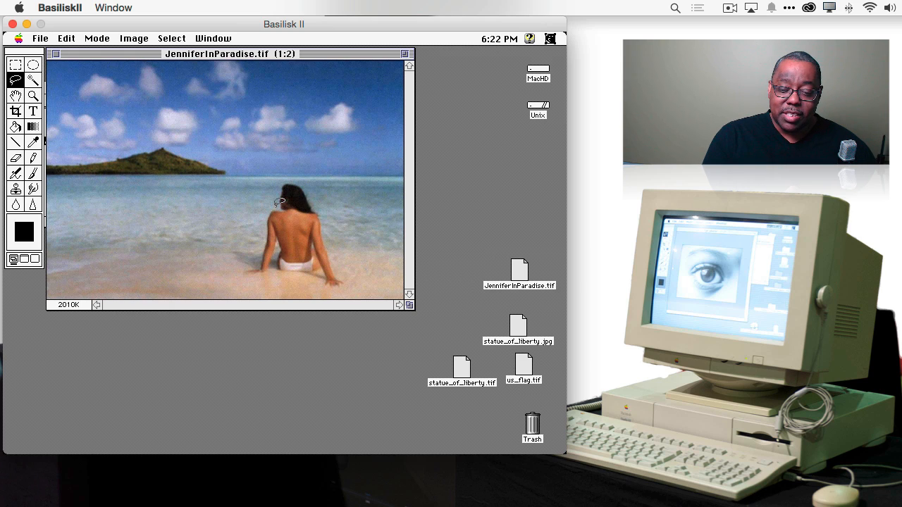
mouse_move(278, 205)
mouse_down()
mouse_move(279, 188)
mouse_move(307, 185)
mouse_move(345, 288)
mouse_move(296, 269)
mouse_move(238, 267)
mouse_move(257, 253)
mouse_move(280, 199)
mouse_up()
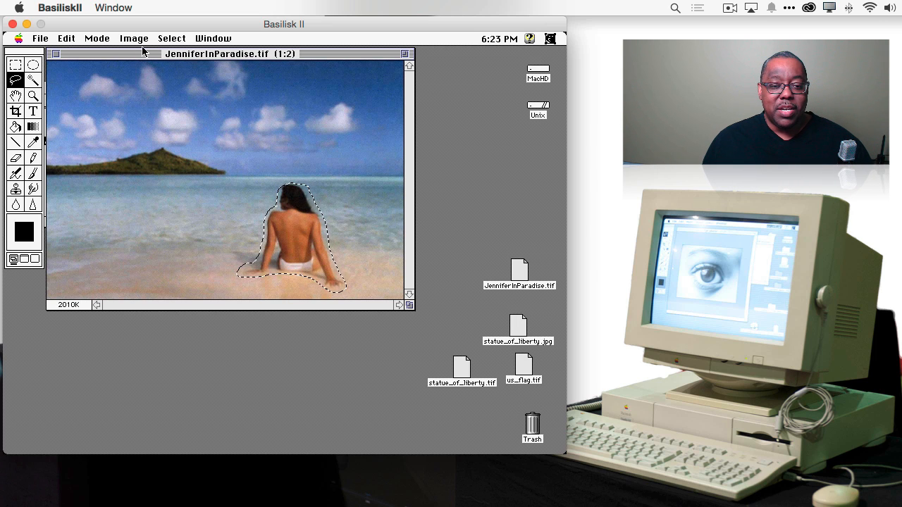
click(176, 42)
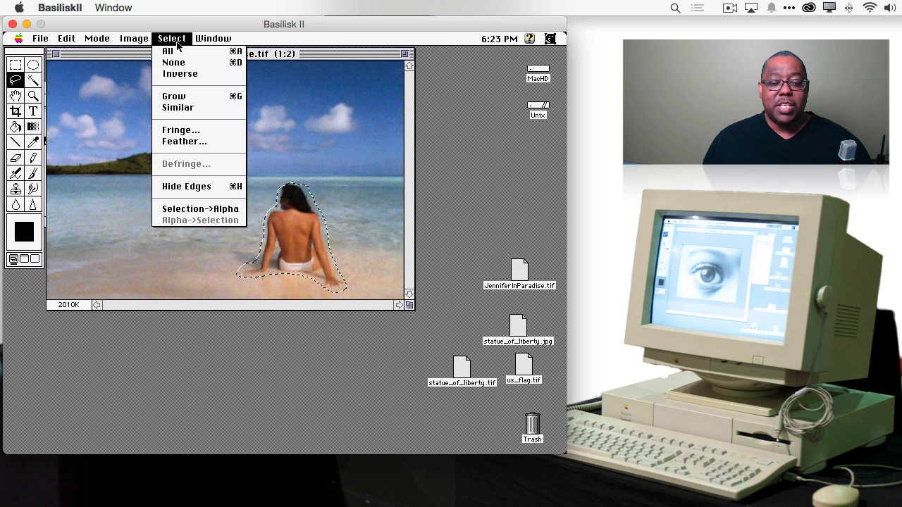
click(186, 141)
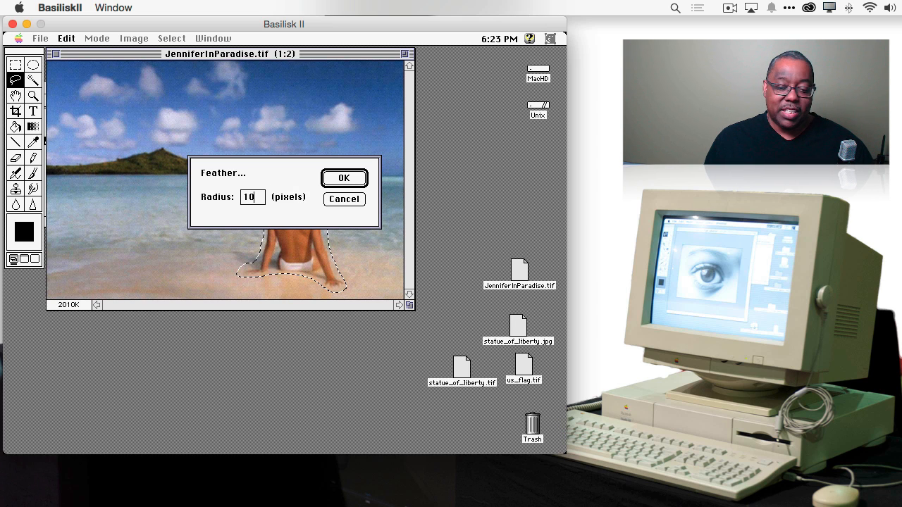
click(345, 180)
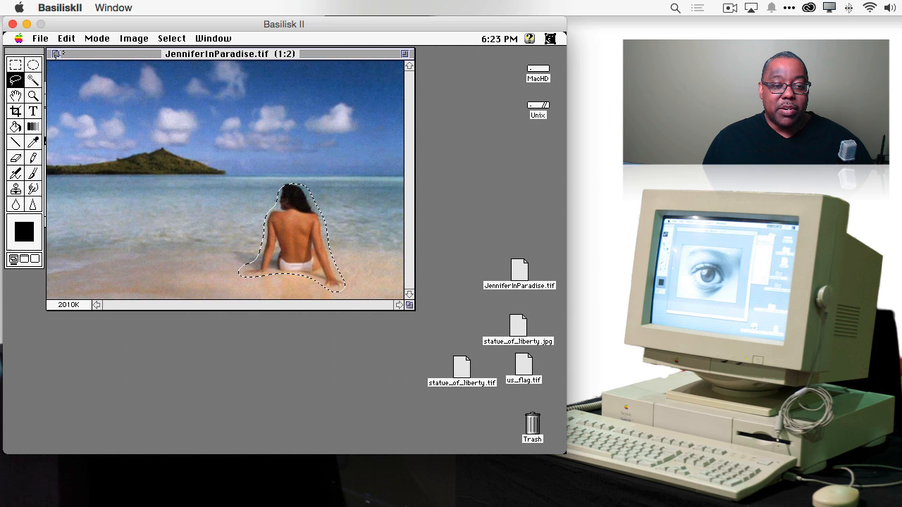
- Copy and paste the selected woman, and place the duplicate on the beach below the island
drag(66, 39, 68, 86)
drag(72, 40, 74, 95)
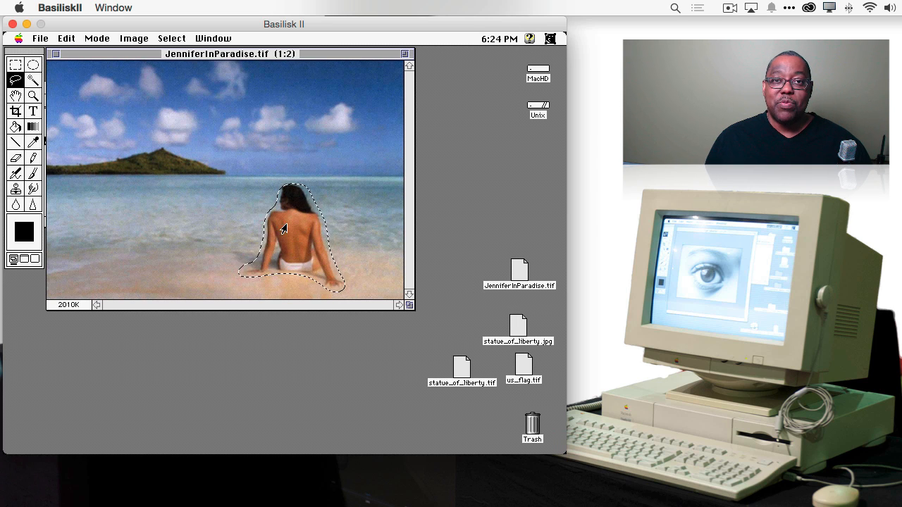
drag(283, 229, 143, 225)
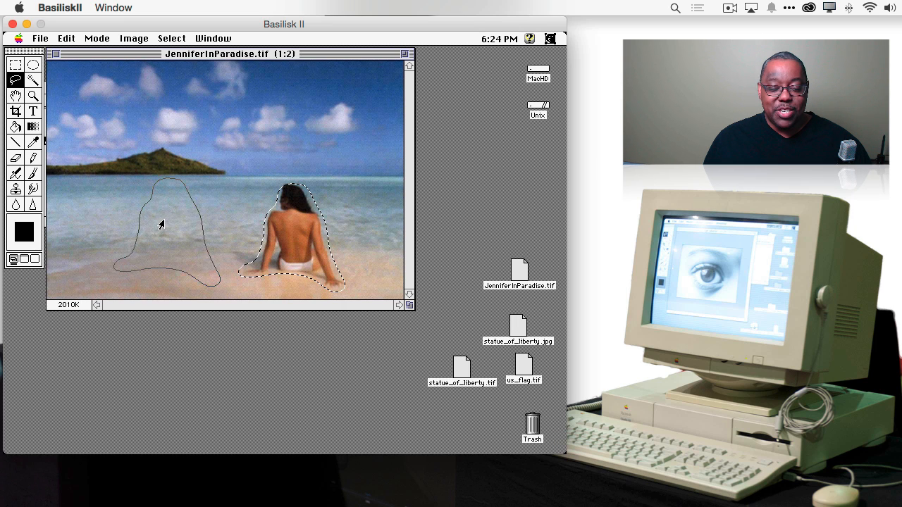
drag(161, 224, 161, 224)
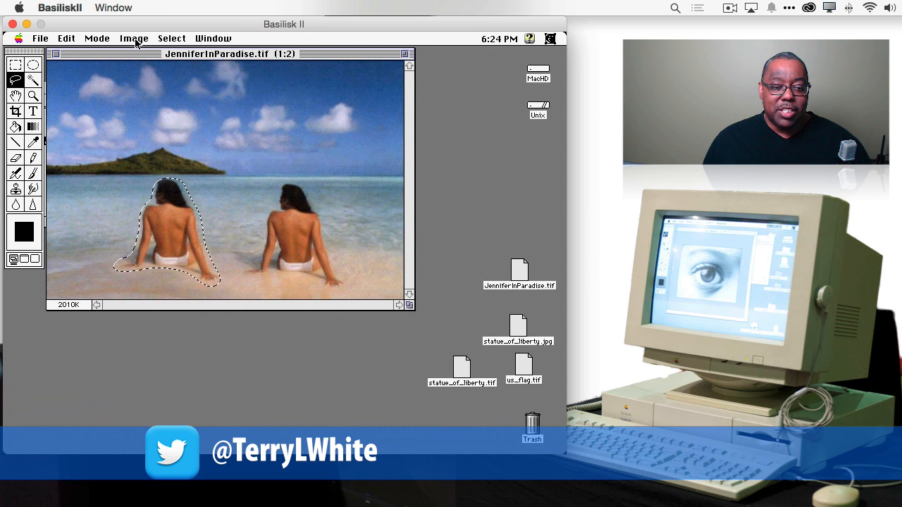
- Flip the pasted woman horizontally so she mirrors the original, and nudge the still-selected copy slightly to the left
mouse_move(137, 42)
mouse_down()
mouse_move(141, 151)
mouse_move(209, 142)
mouse_up()
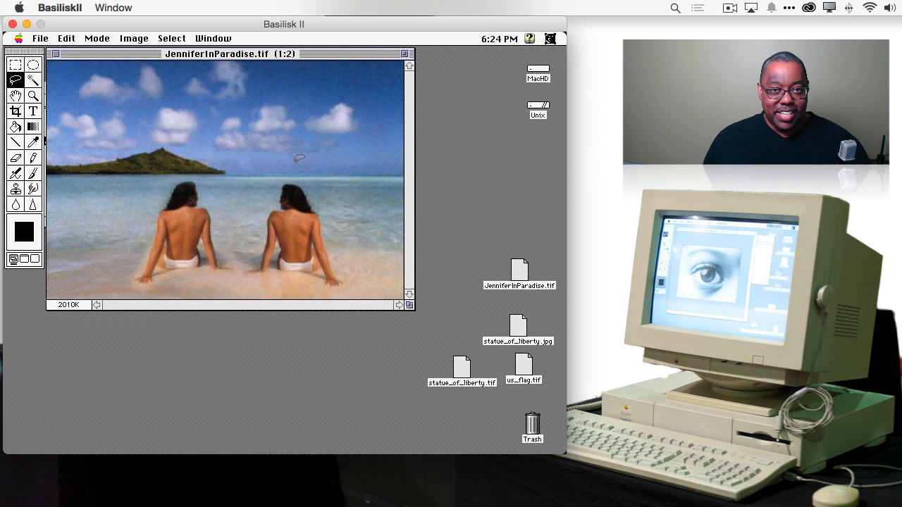
click(65, 39)
click(71, 51)
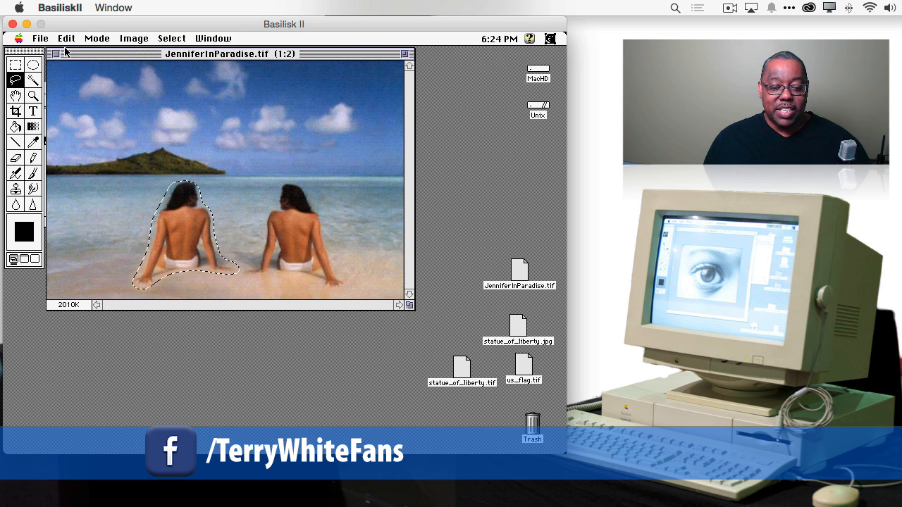
drag(186, 252, 180, 252)
key(super+z)
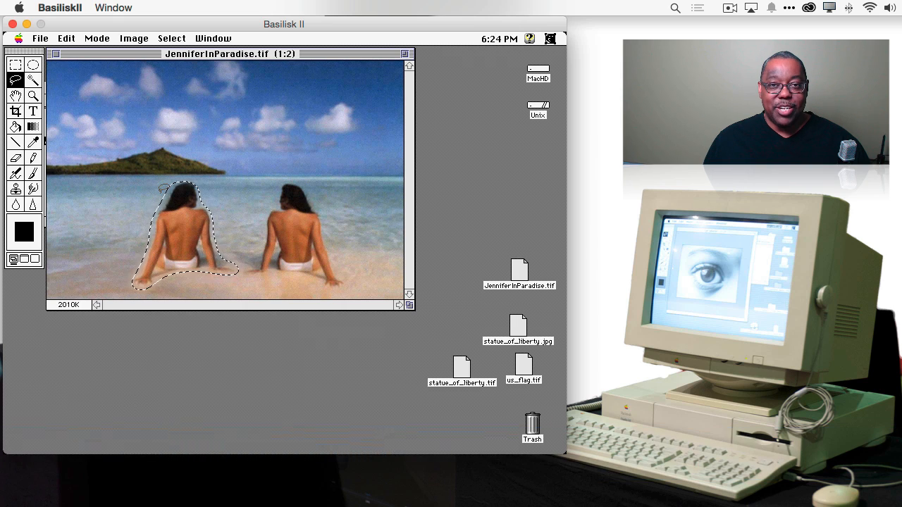
- Check the undo command offered for the last move, and deselect the mirrored copy
drag(68, 39, 72, 54)
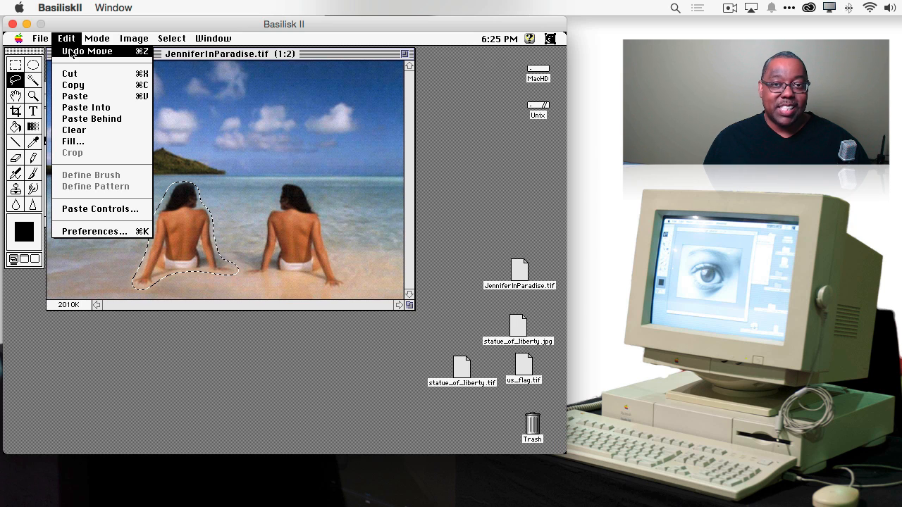
drag(72, 54, 70, 38)
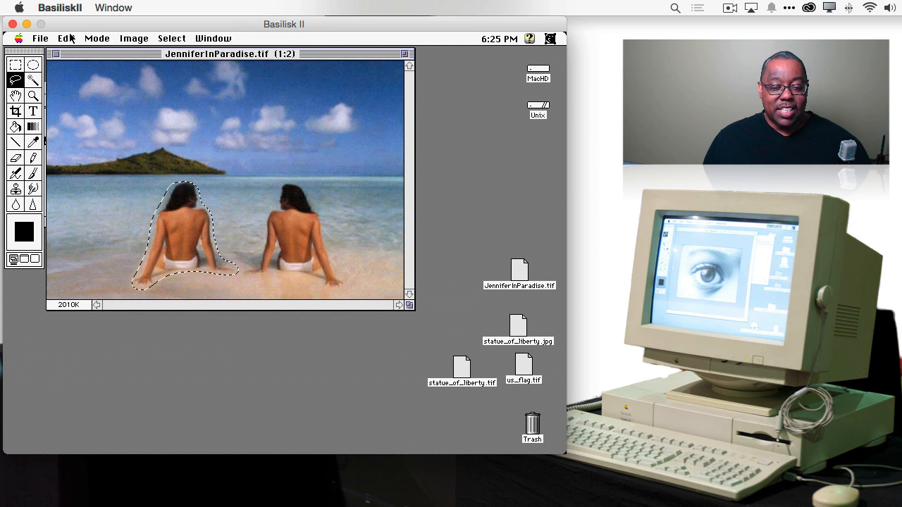
key(super+d)
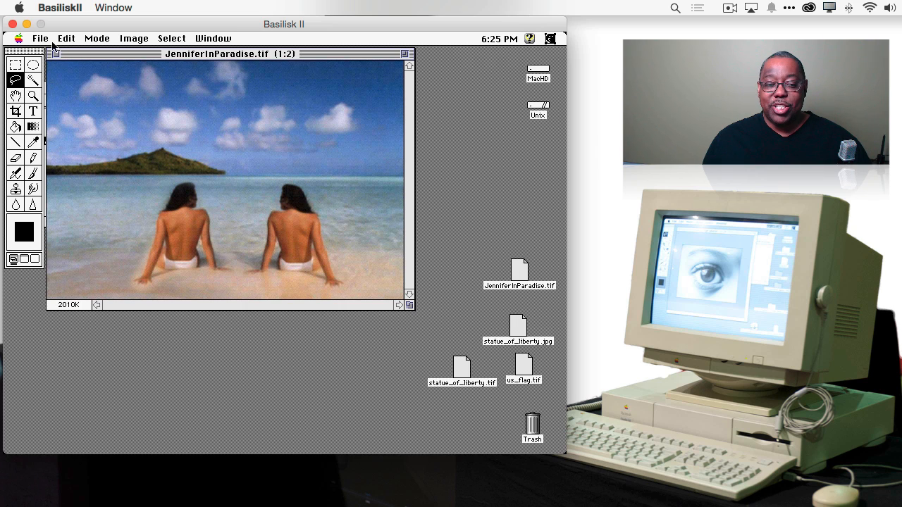
drag(49, 40, 59, 66)
- Select the island with the Magic Wand and brighten it with Levels by setting the white input level to 169
click(33, 81)
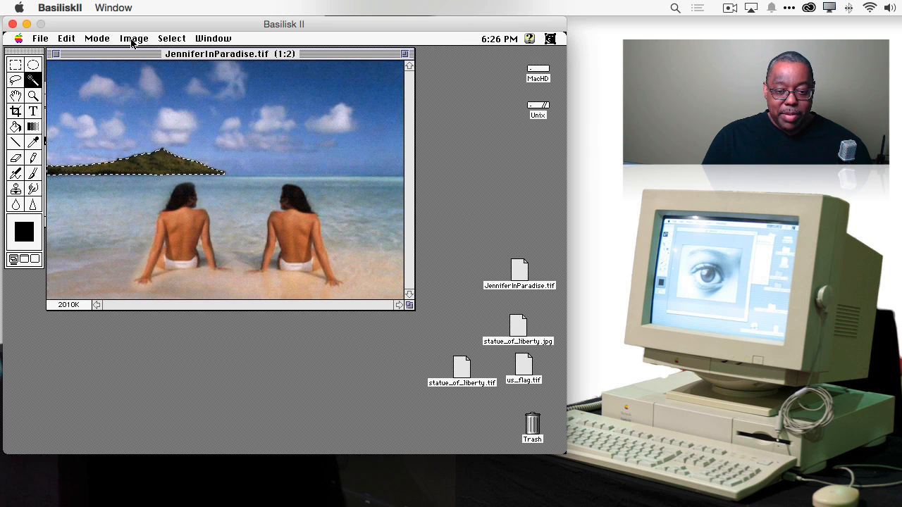
key(super+l)
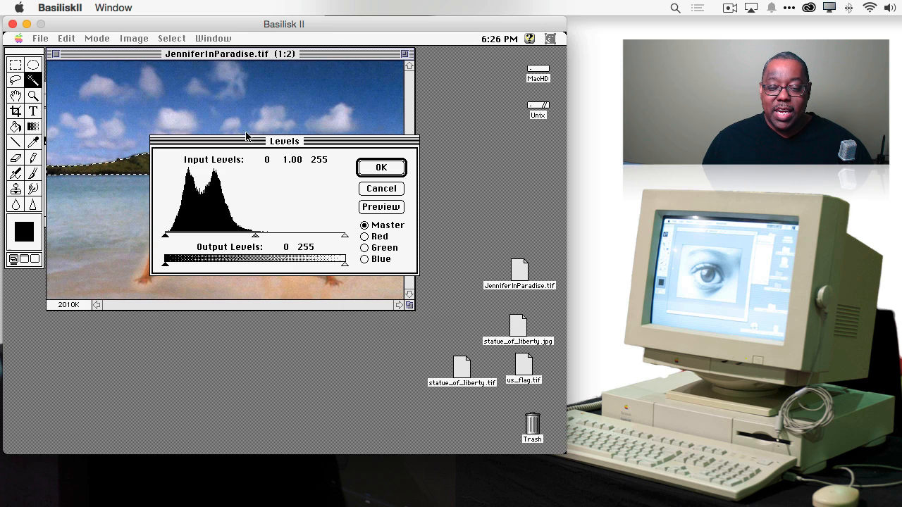
drag(252, 144, 376, 121)
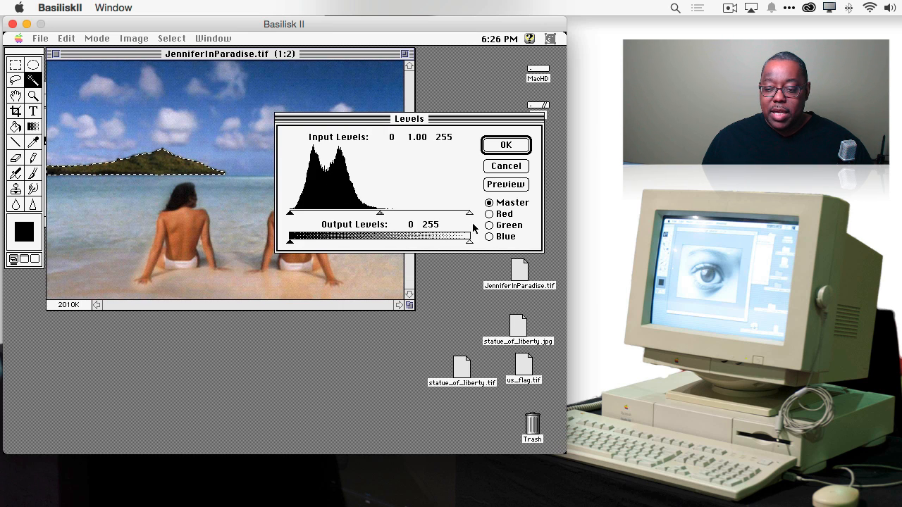
drag(470, 216, 432, 215)
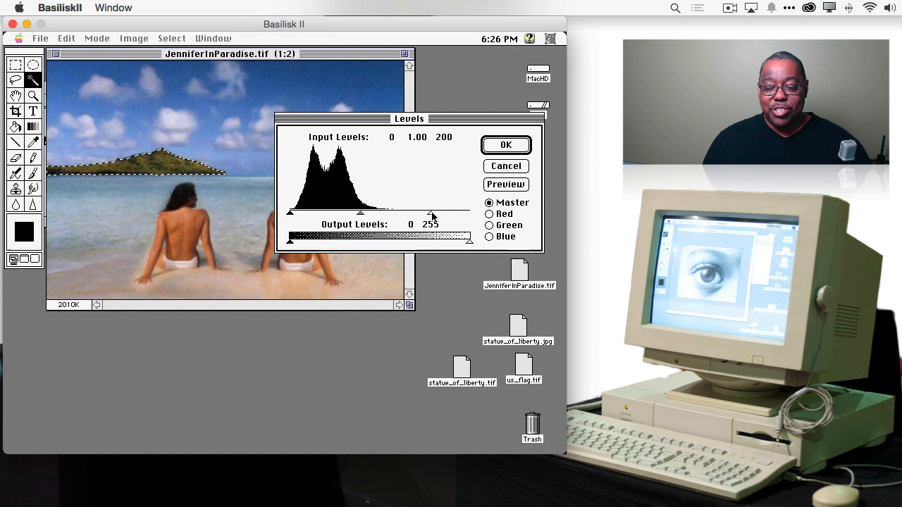
drag(432, 214, 415, 216)
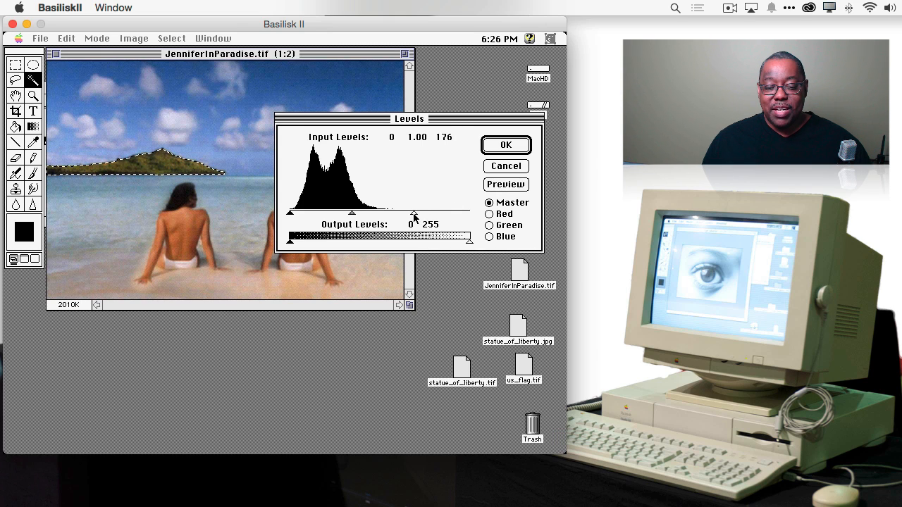
click(507, 186)
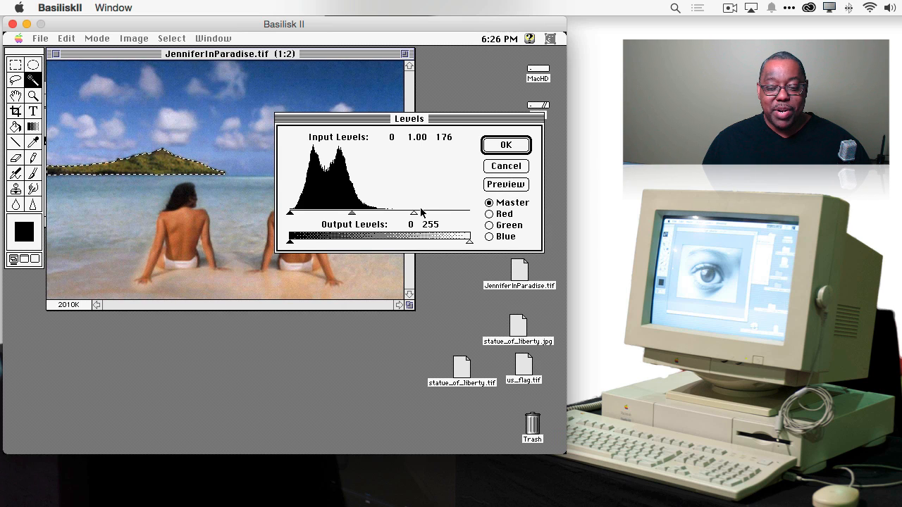
drag(414, 214, 409, 214)
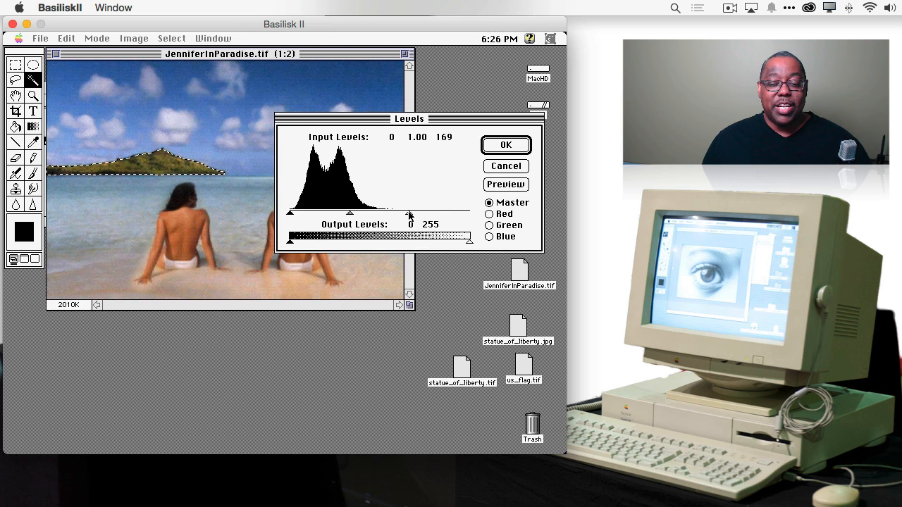
click(489, 185)
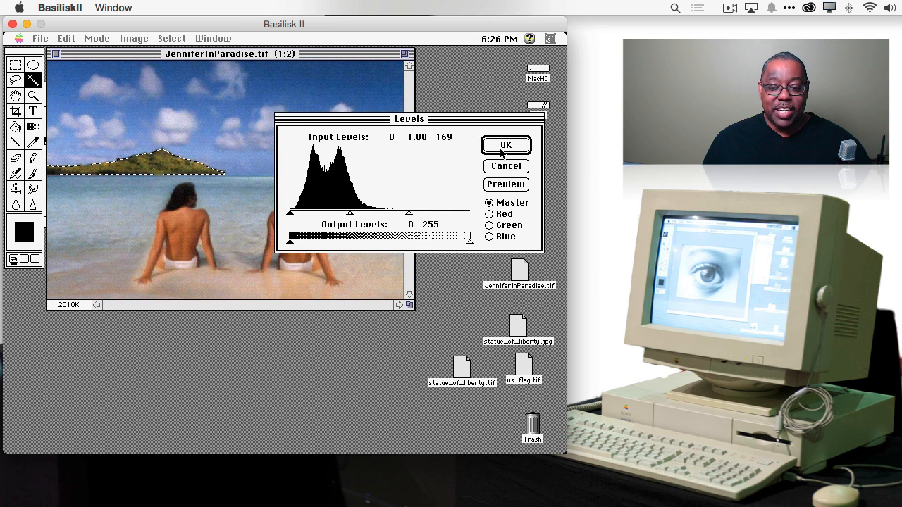
click(501, 150)
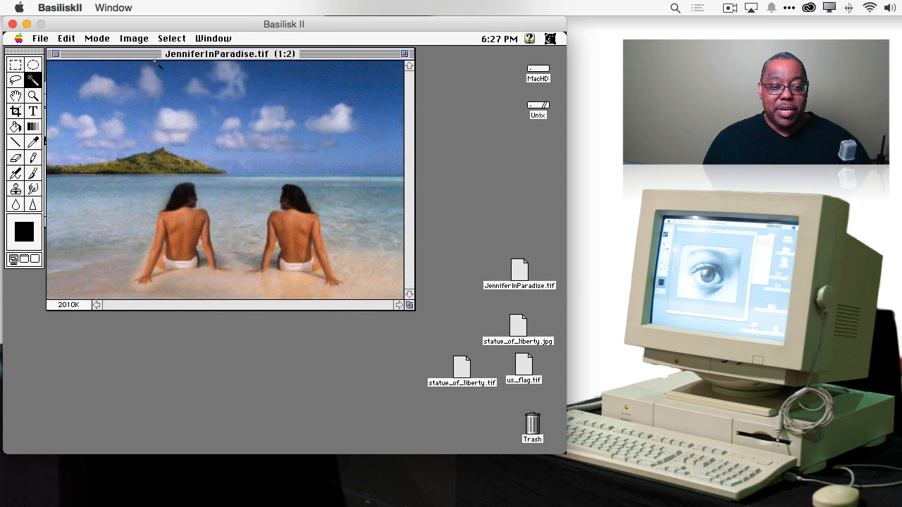
- Close JenniferInParadise.tif without saving the changes, and open statue_of_liberty.tif from the Desktop
click(55, 54)
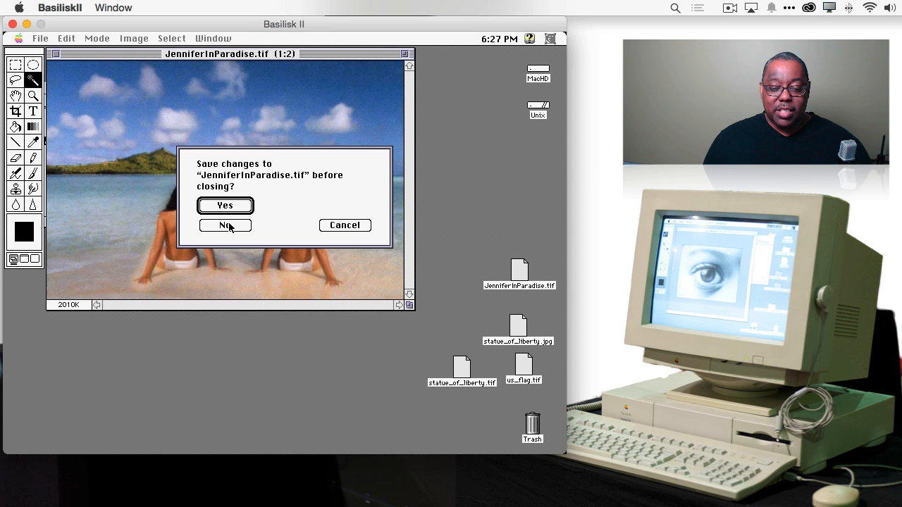
click(226, 226)
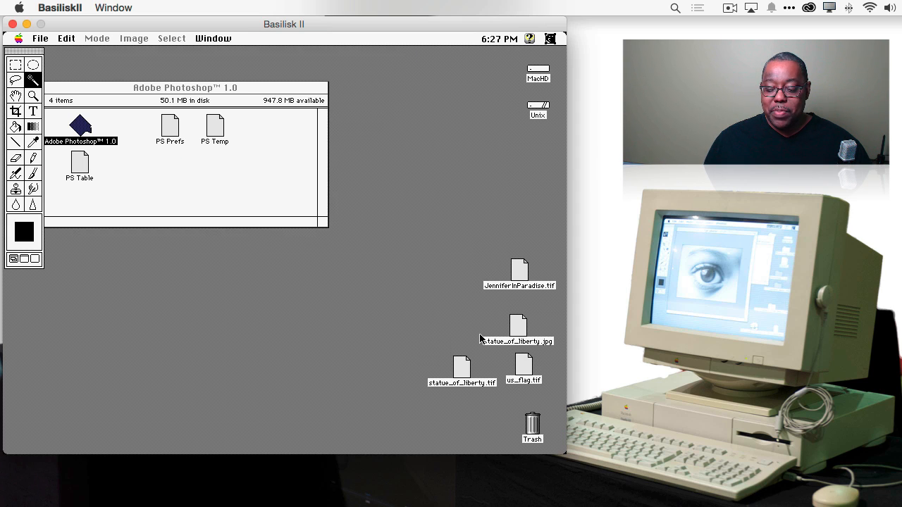
click(39, 39)
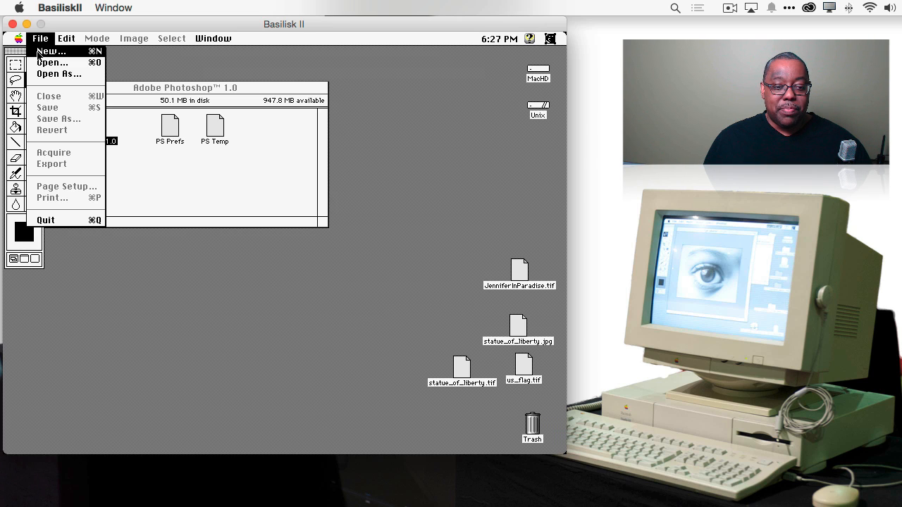
click(40, 64)
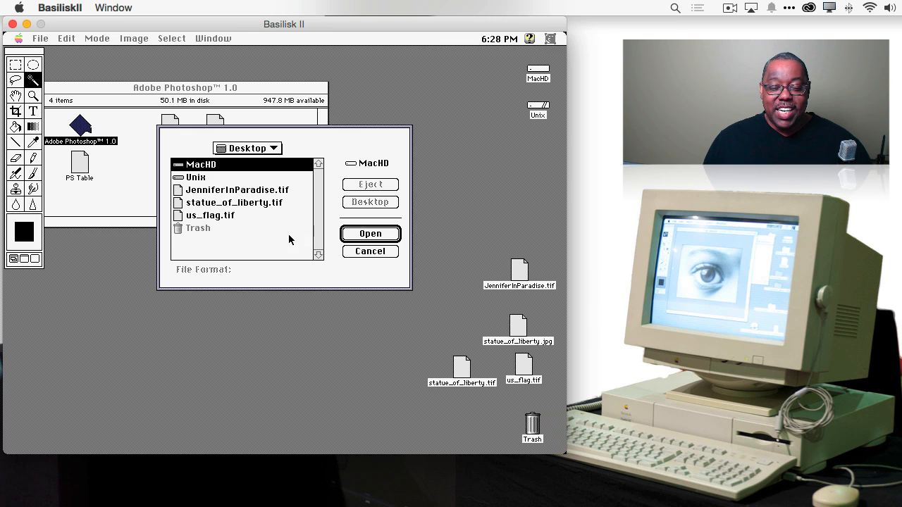
click(246, 203)
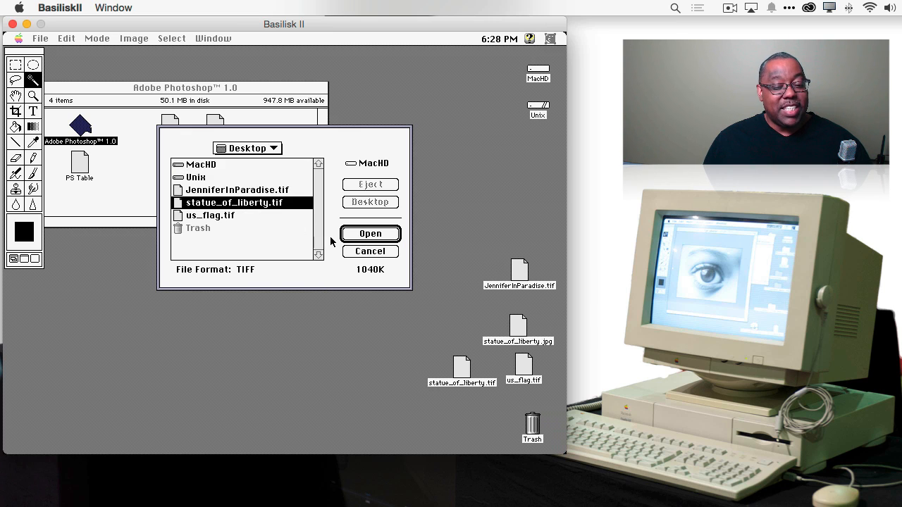
click(375, 240)
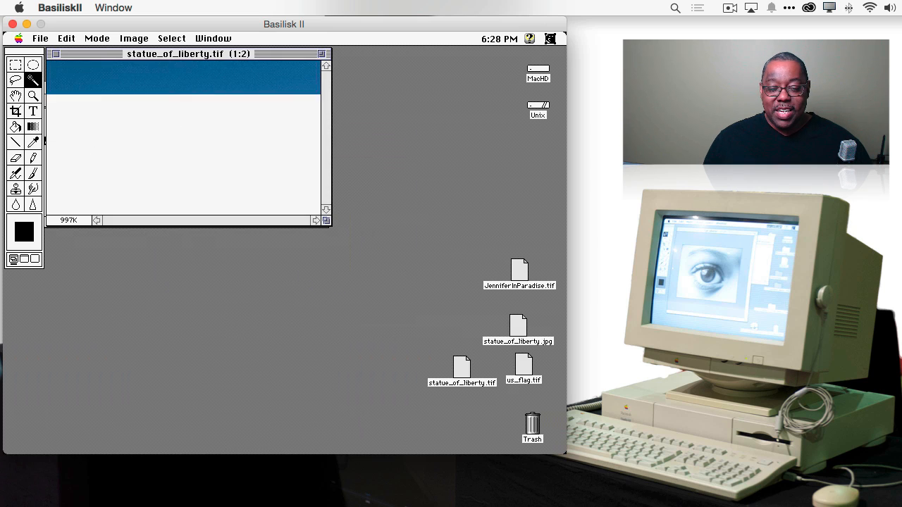
- Select the whole sky around the statue with the Magic Wand, adding the clouds on both sides of the pedestal to the selection
click(204, 39)
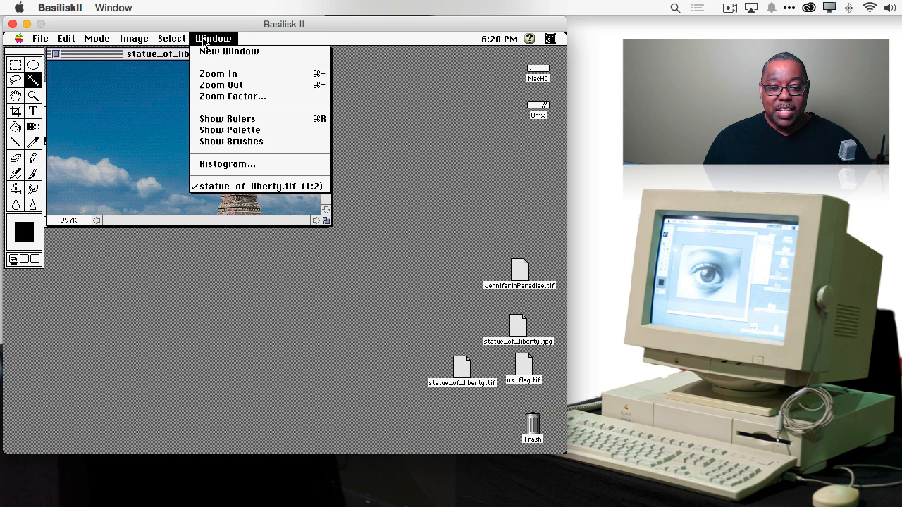
click(210, 77)
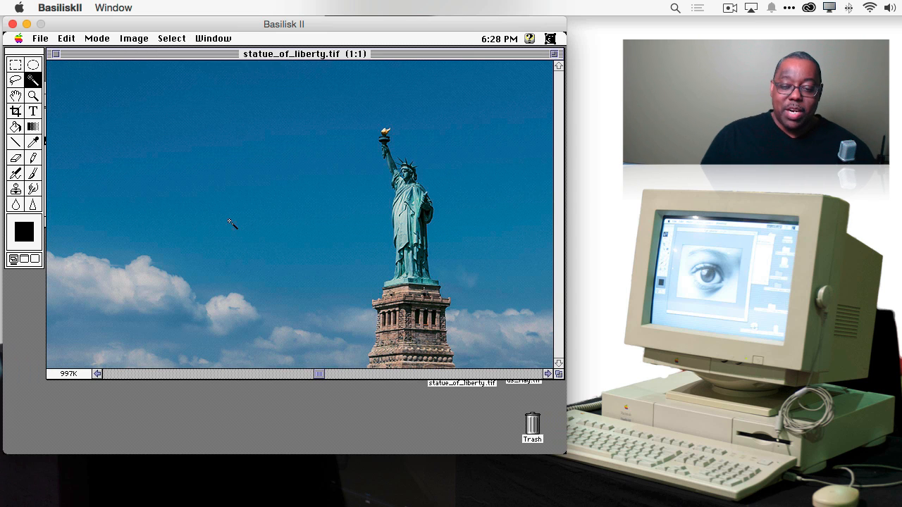
click(292, 226)
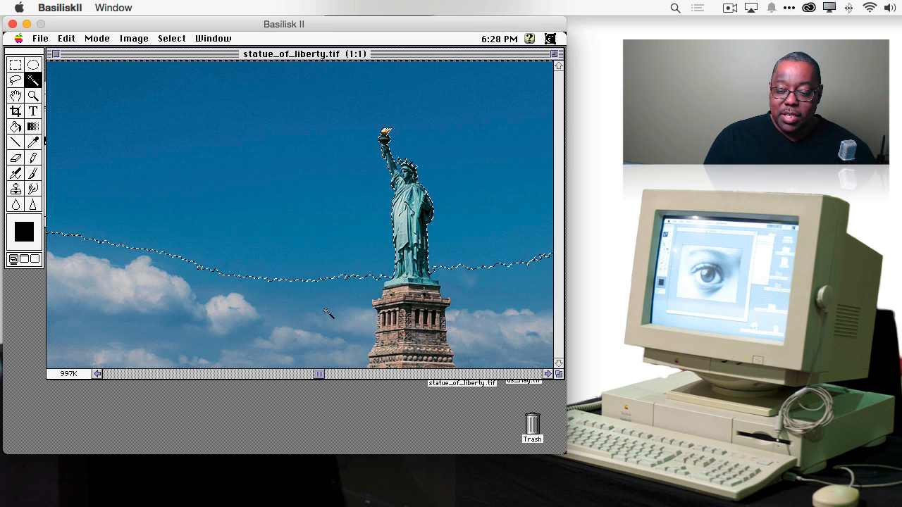
shift+click(346, 294)
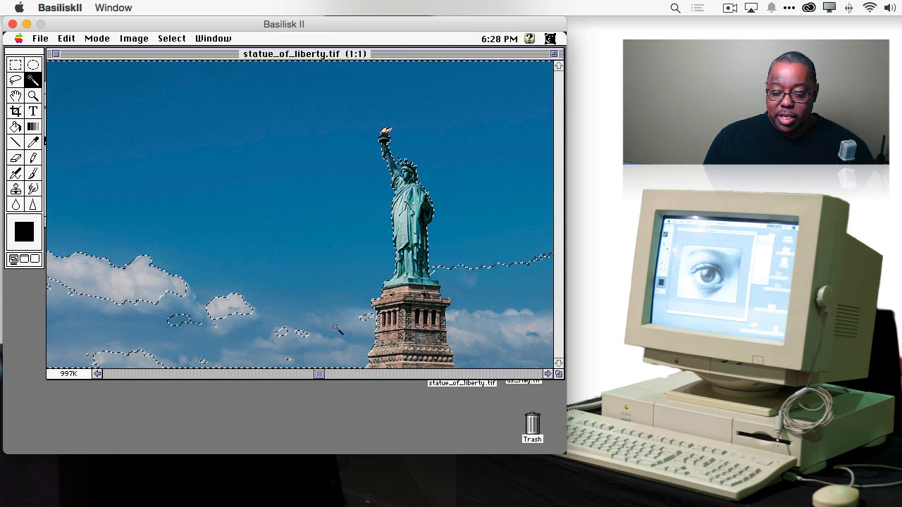
shift+click(154, 297)
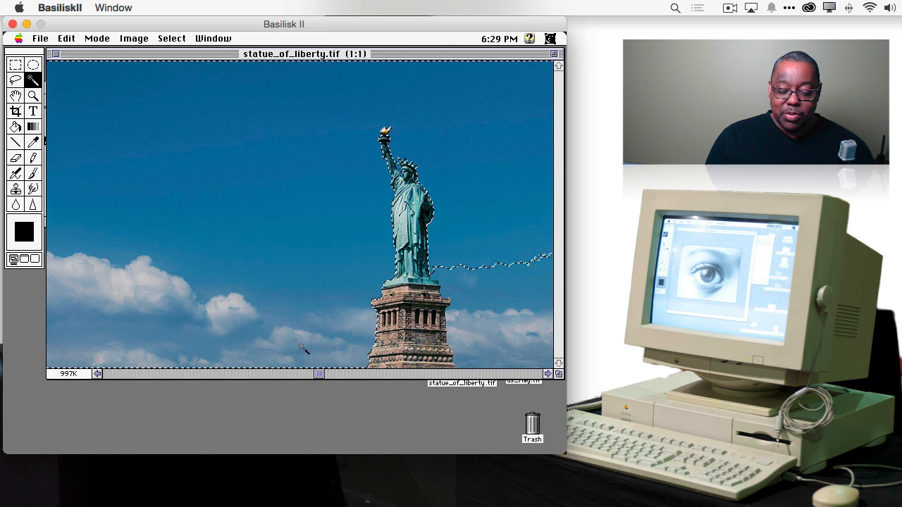
shift+click(482, 328)
super+click(511, 317)
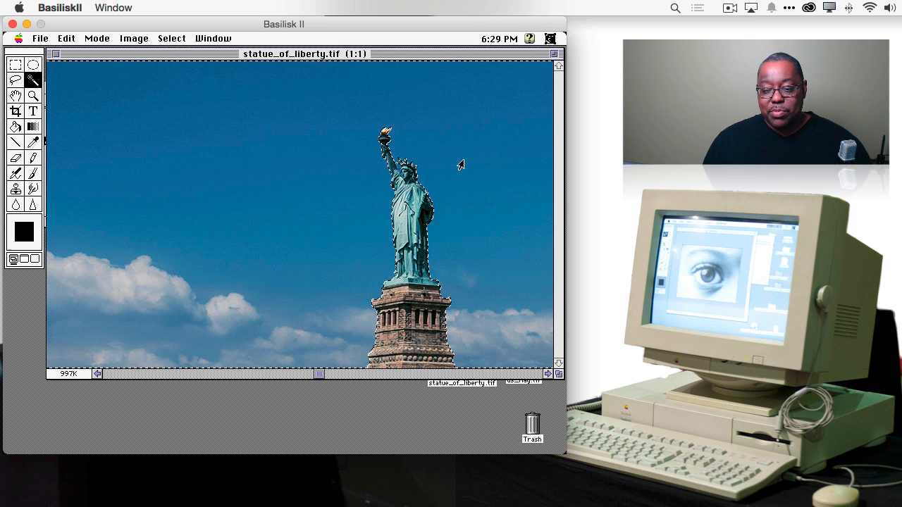
- Open us_flag.tif from the Desktop
click(40, 39)
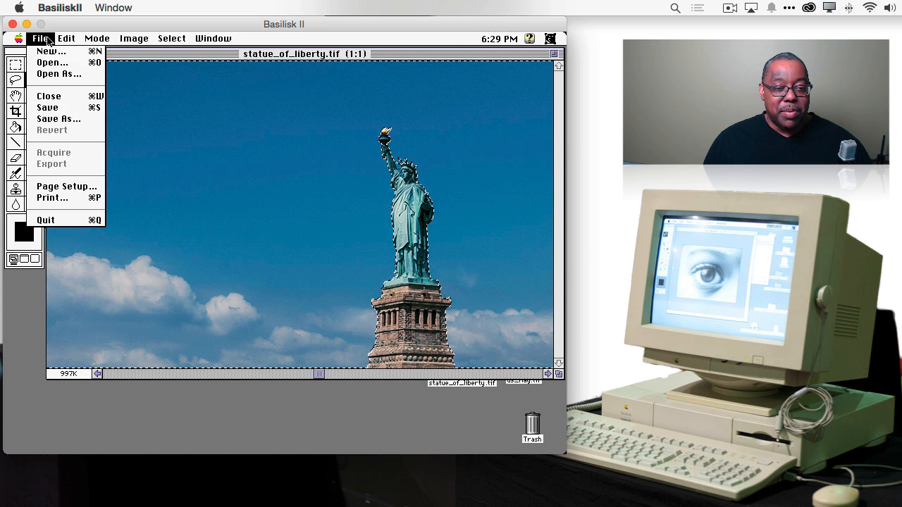
click(51, 63)
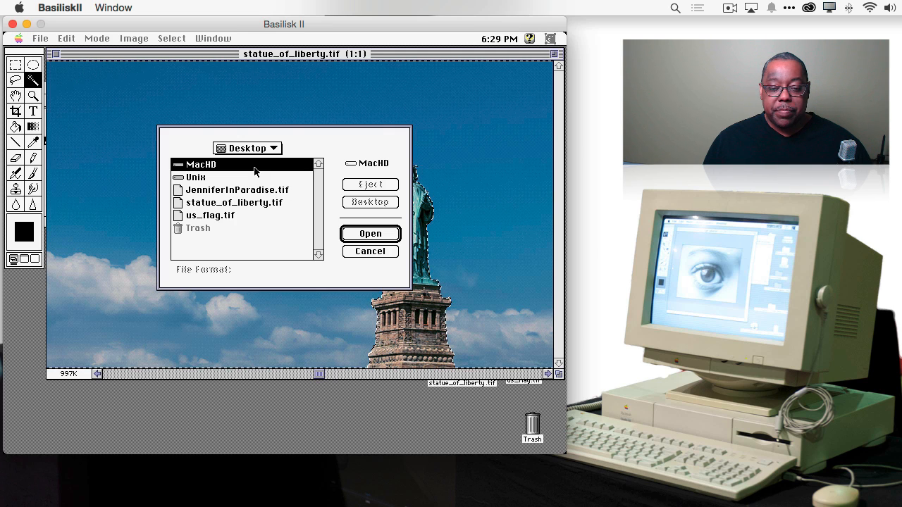
click(207, 216)
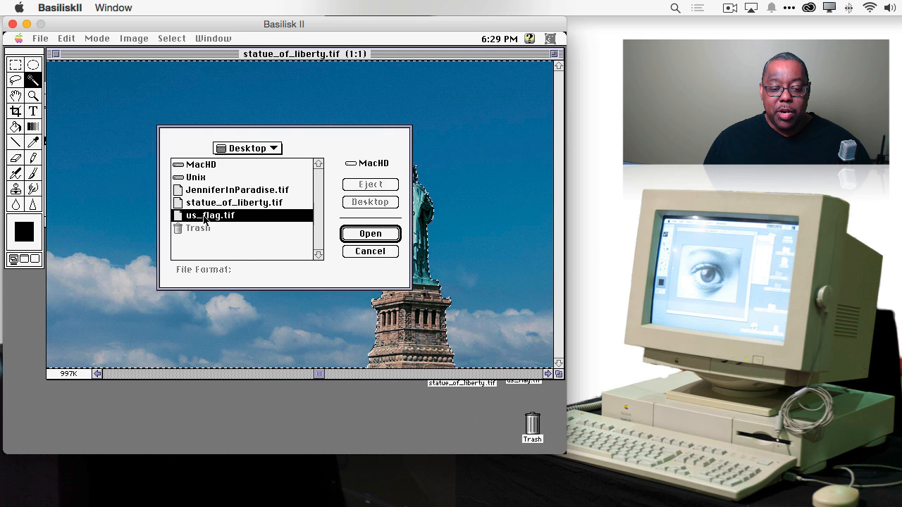
click(370, 234)
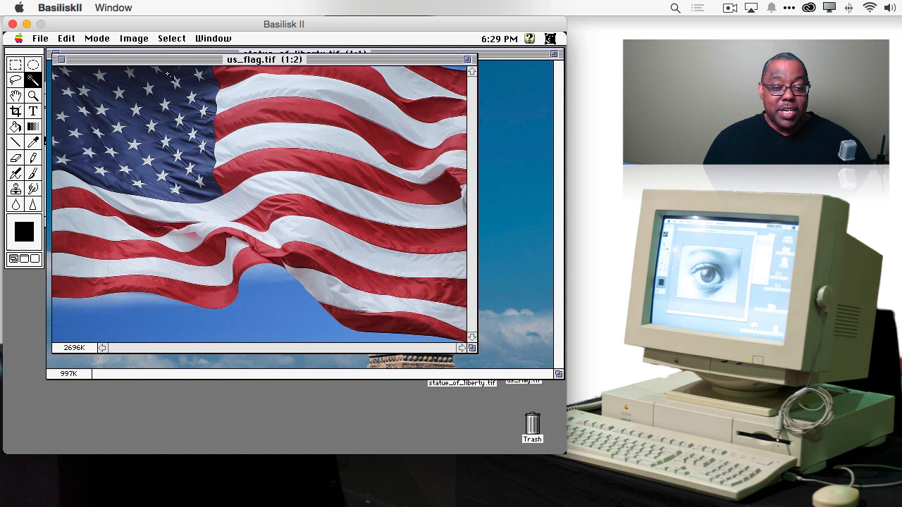
- Select and copy the entire flag image, and close us_flag.tif
drag(153, 59, 211, 91)
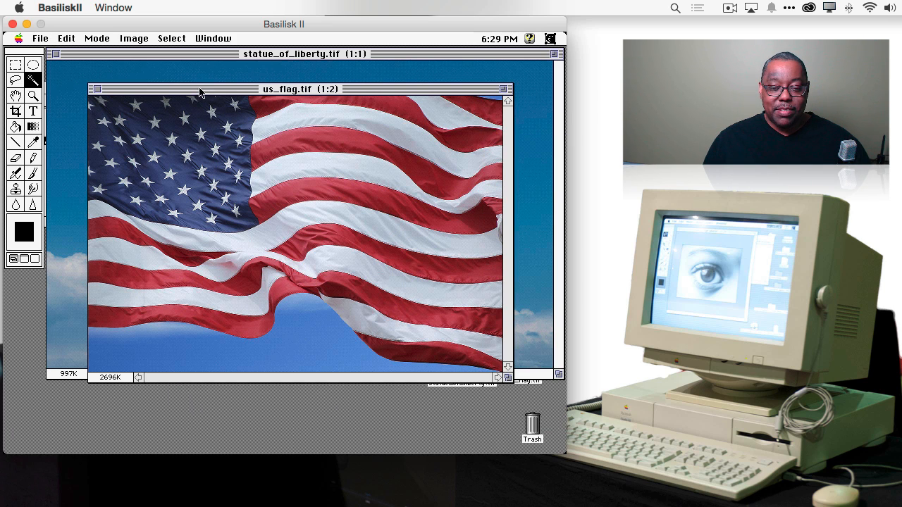
mouse_move(199, 91)
mouse_down()
mouse_move(168, 135)
mouse_move(205, 129)
mouse_move(211, 103)
mouse_up()
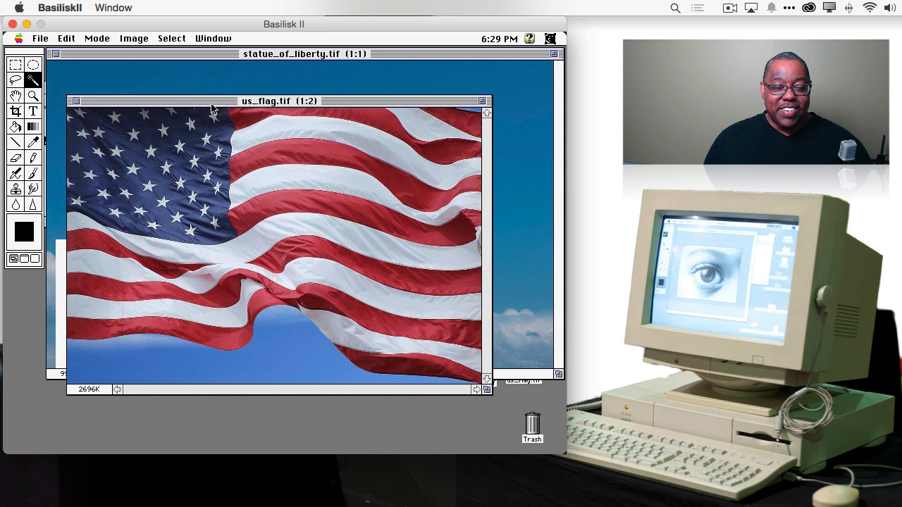
key(super+a)
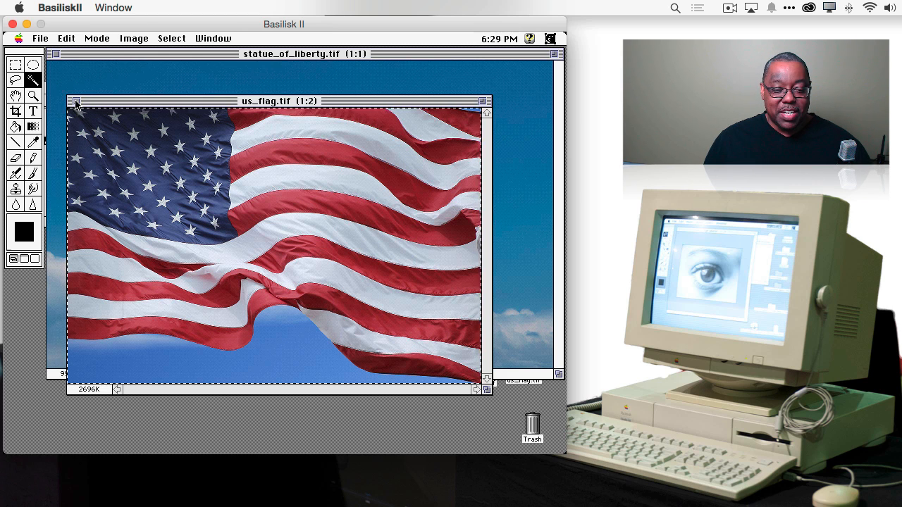
click(77, 102)
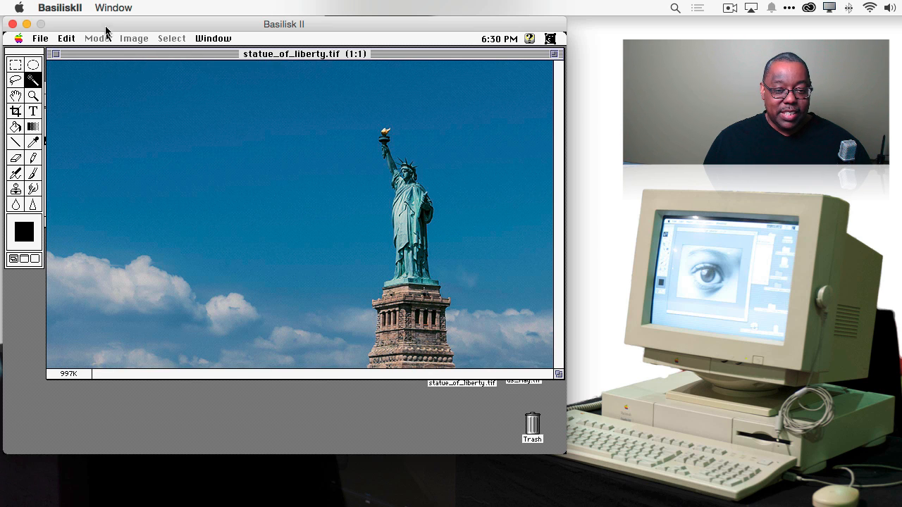
- Fill the selected sky behind the statue with the copied flag using Paste Into
click(67, 39)
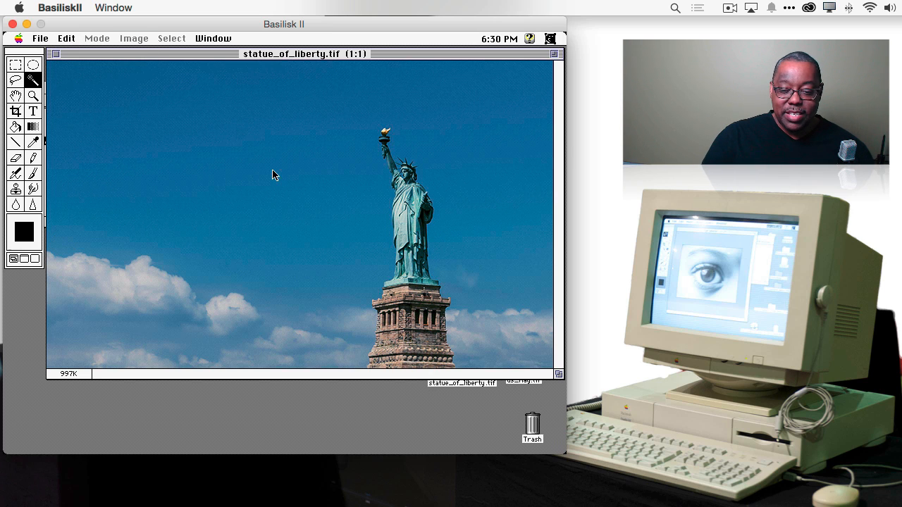
click(306, 204)
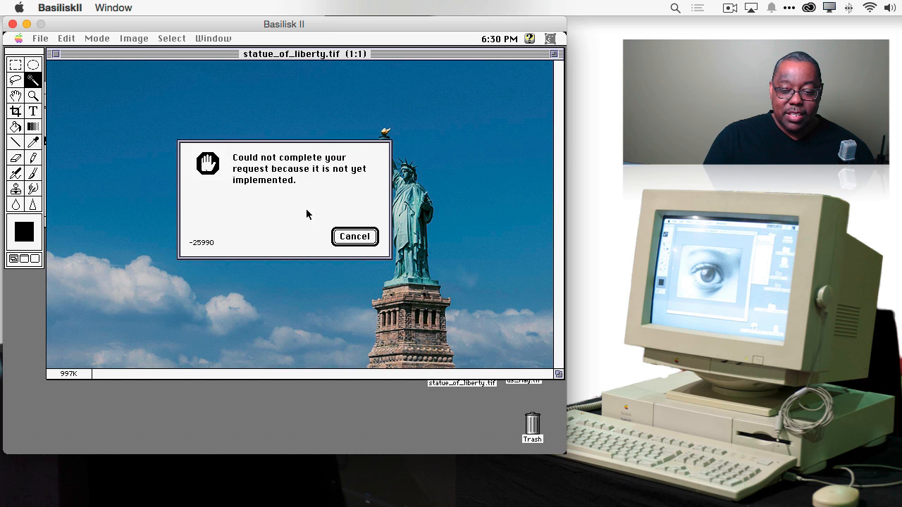
click(356, 238)
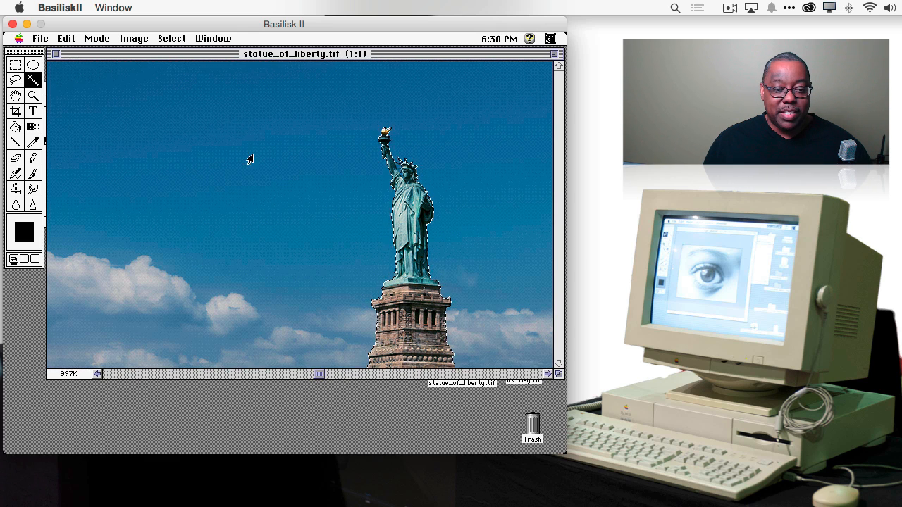
click(66, 38)
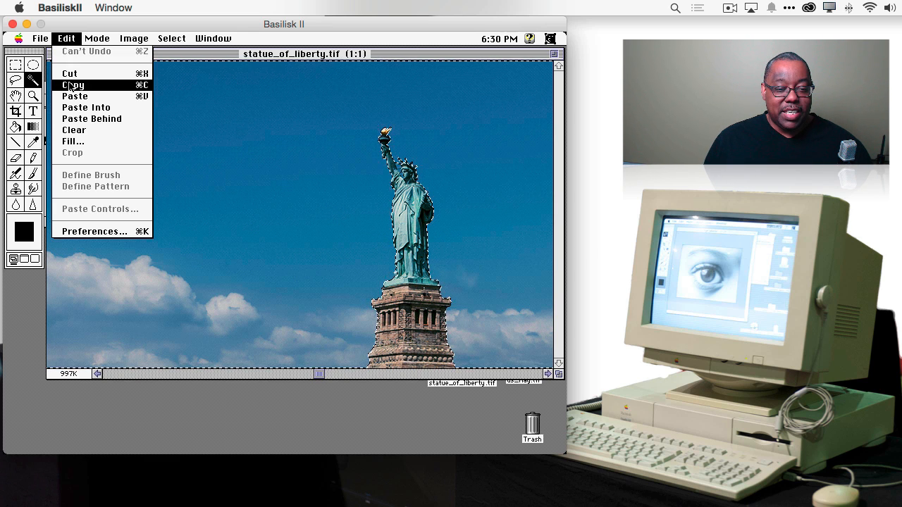
click(76, 107)
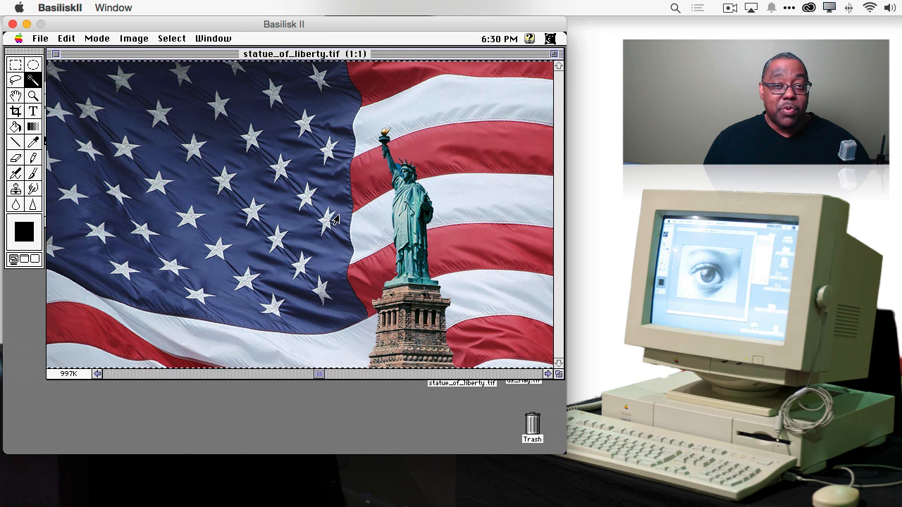
drag(335, 219, 334, 217)
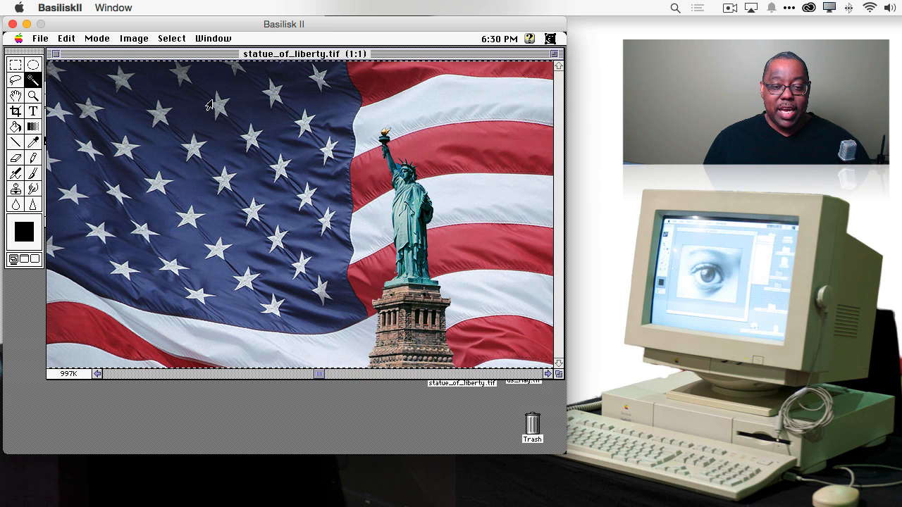
- Darken the pasted flag with Levels by setting the black input level to 57, previewing the adjustment before applying it
click(133, 40)
drag(132, 47, 227, 65)
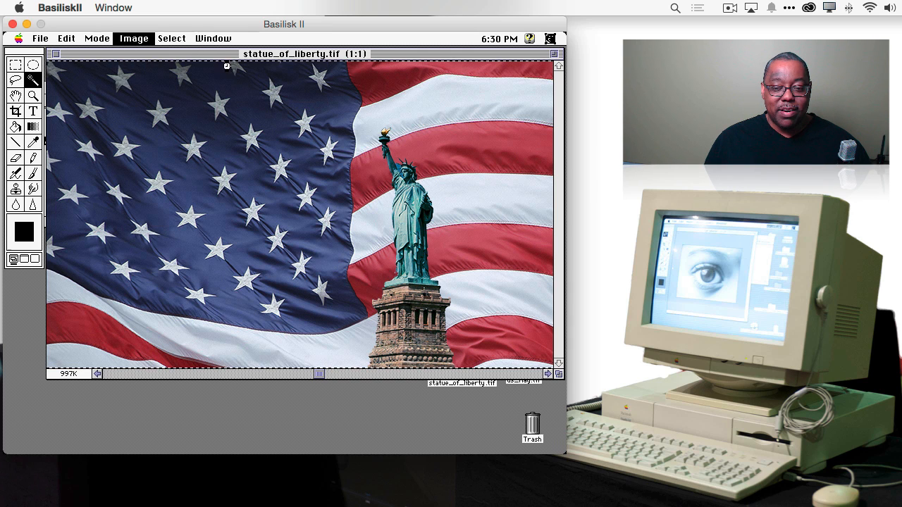
drag(377, 118, 223, 210)
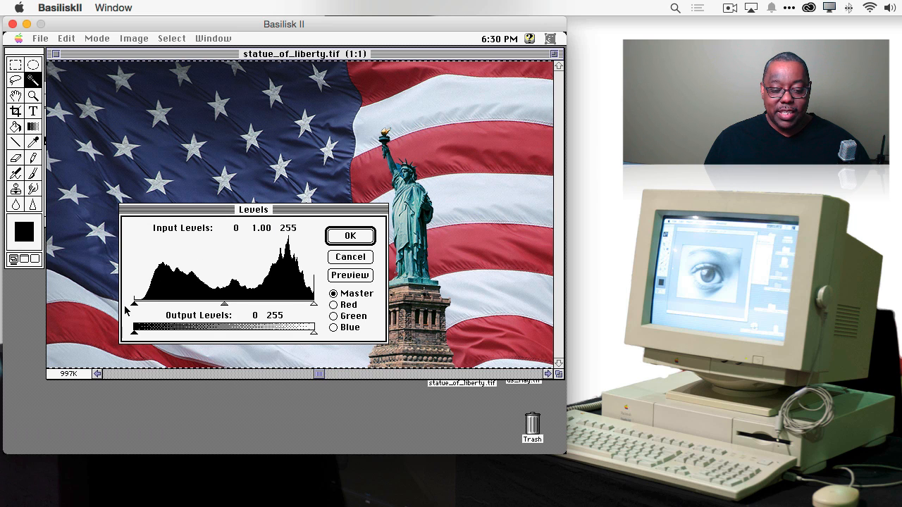
drag(136, 303, 157, 304)
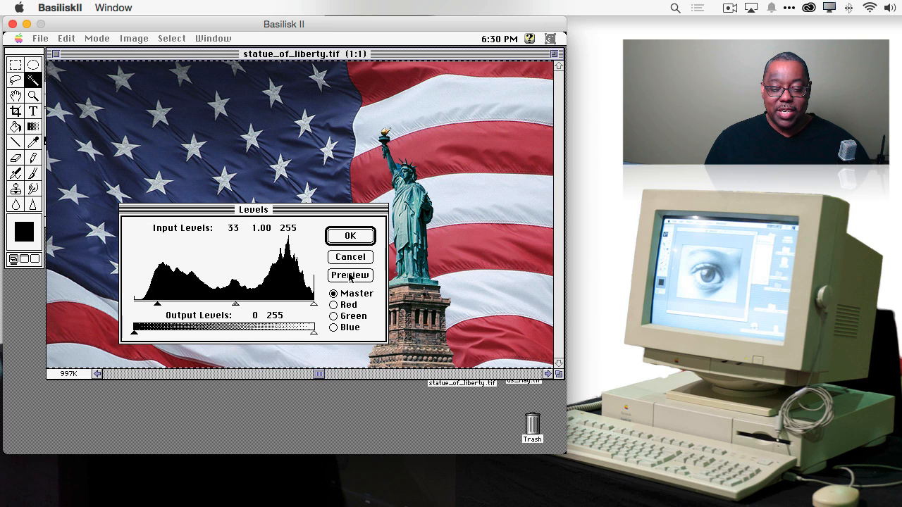
click(346, 275)
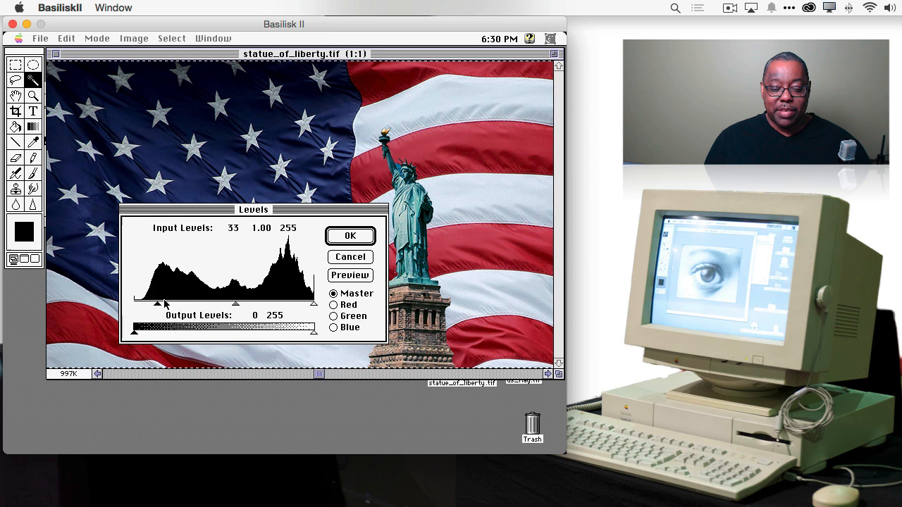
drag(159, 307, 174, 307)
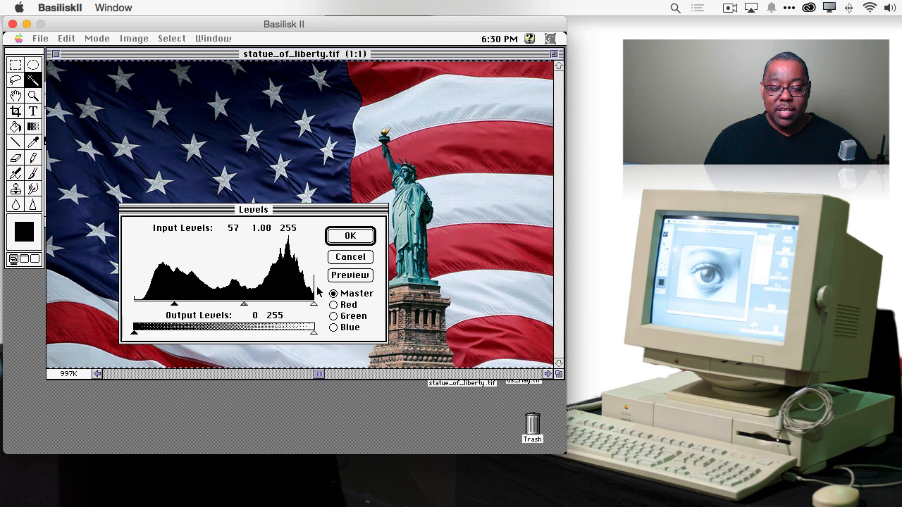
click(344, 276)
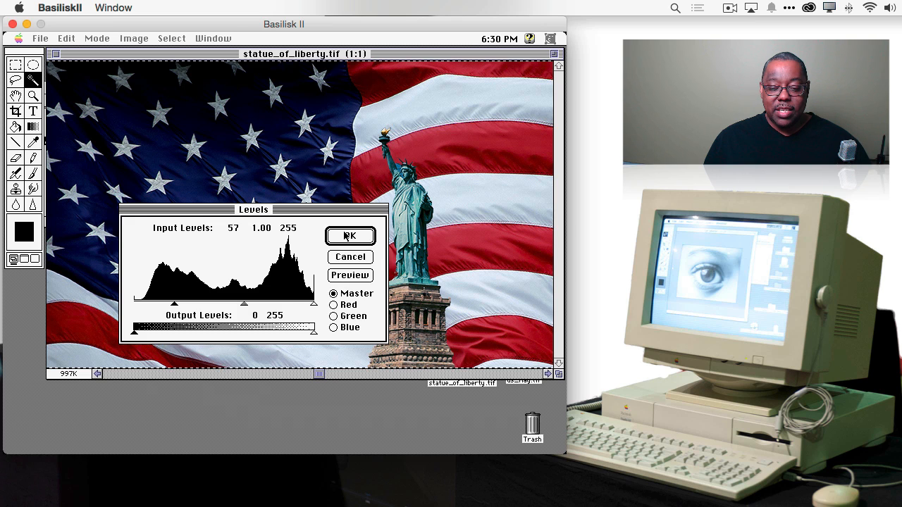
click(346, 237)
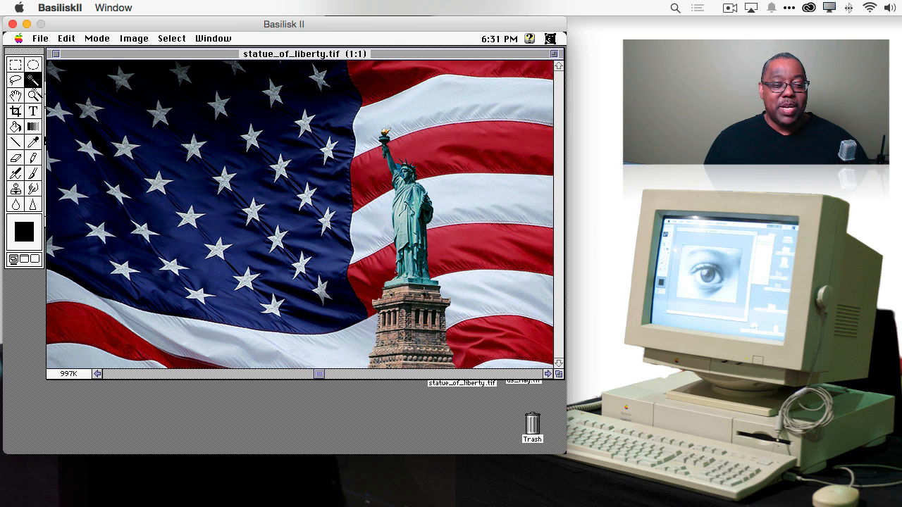
- Add the text "Liberty" over the flag's star field in 60 point Palatino
click(31, 112)
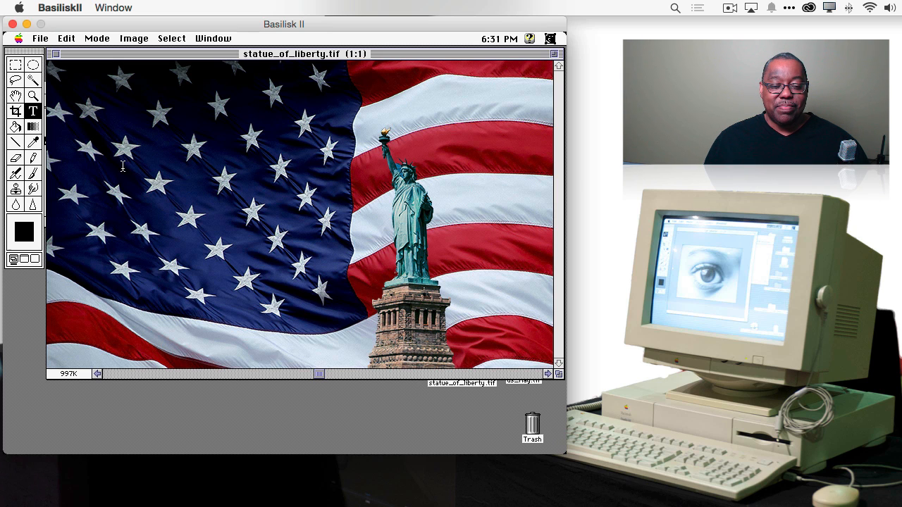
click(123, 166)
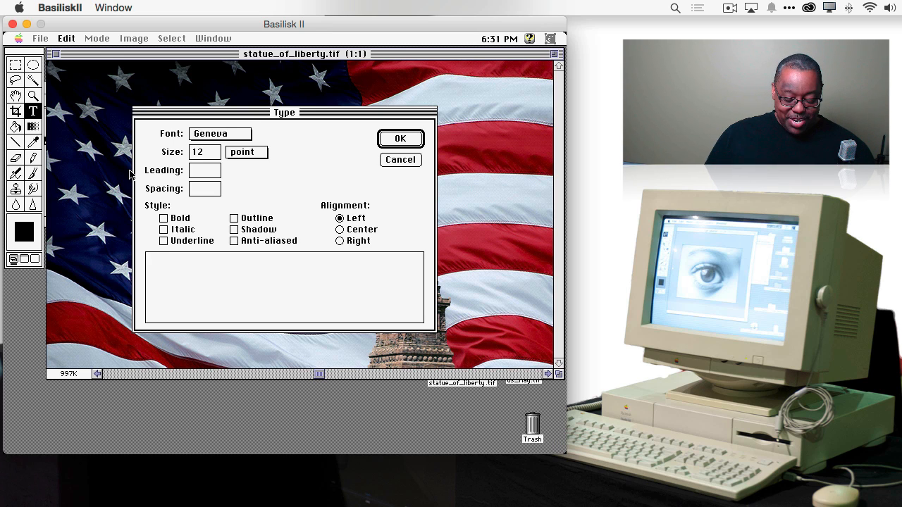
text(Liberty)
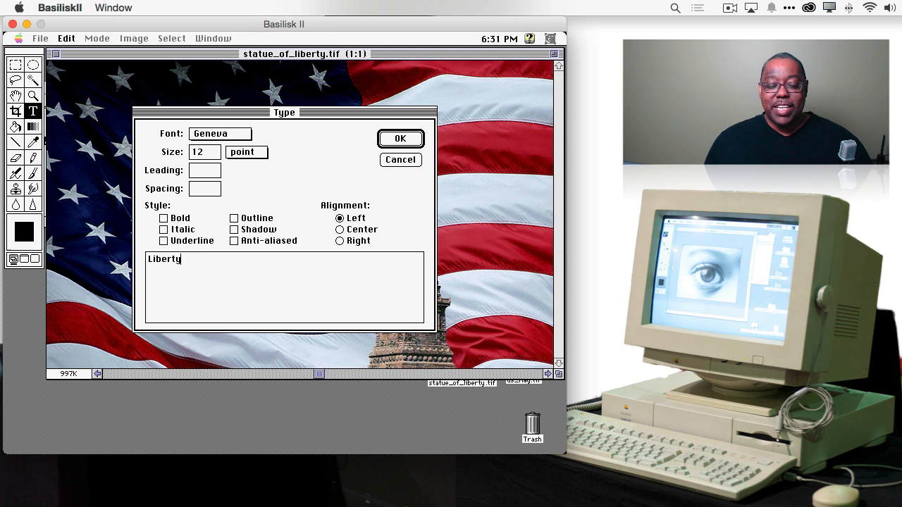
click(215, 135)
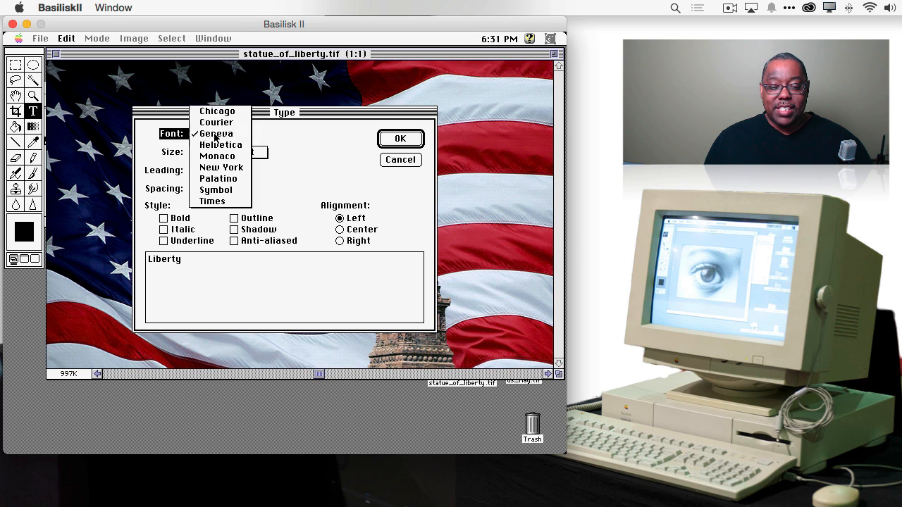
drag(215, 136, 218, 205)
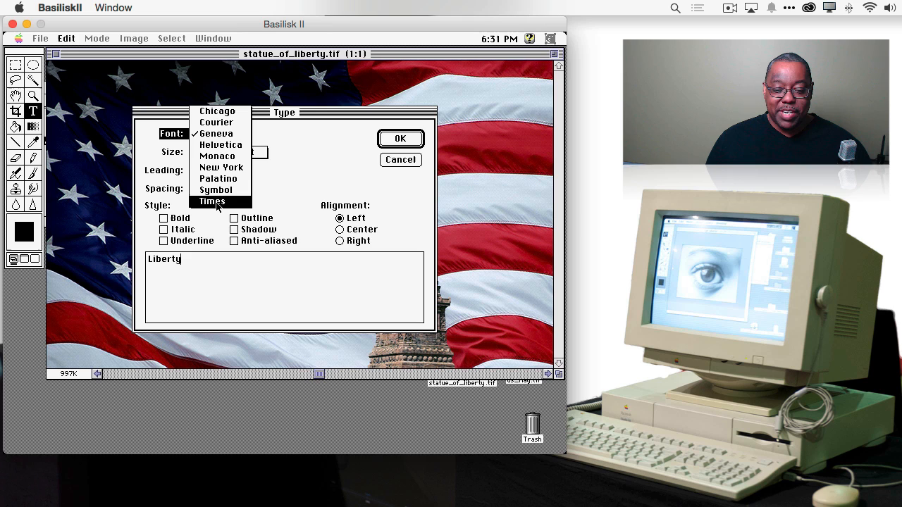
drag(217, 205, 183, 156)
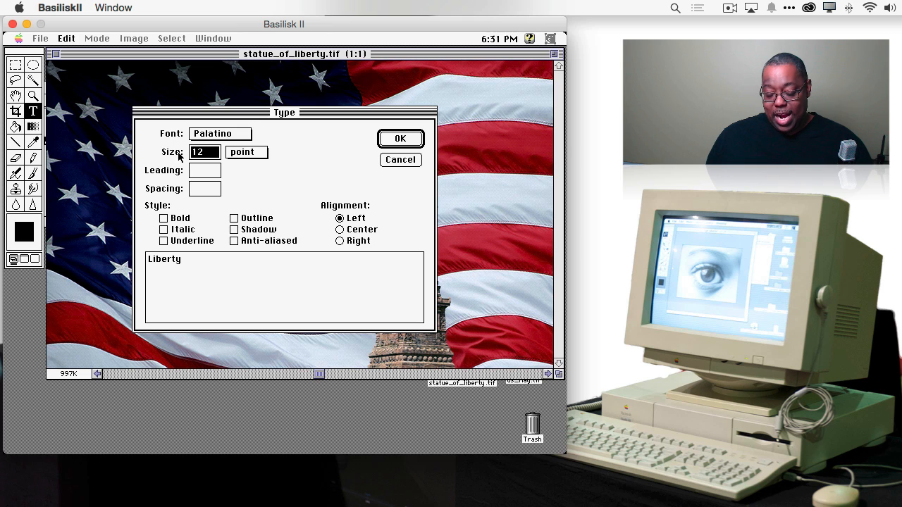
text(60)
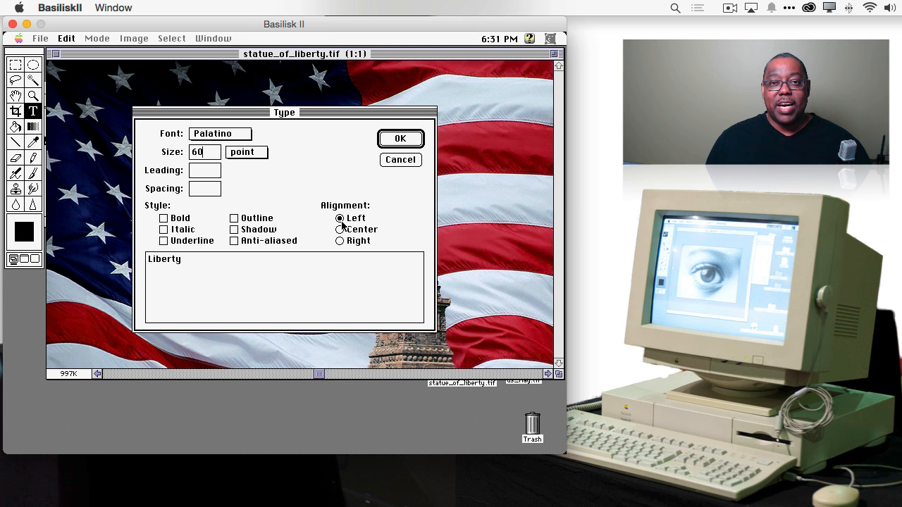
click(401, 140)
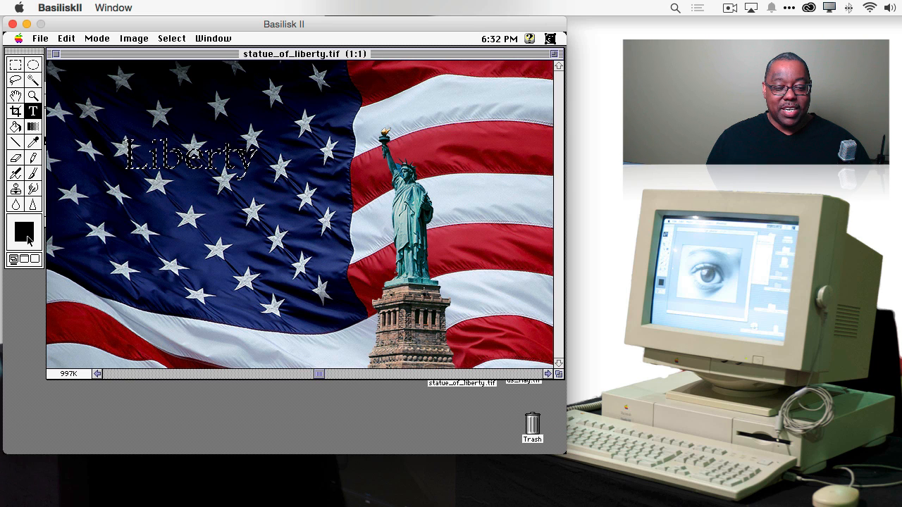
- Fill the Liberty text with red sampled from a flag stripe at 100% opacity, and move it down and left on the star field
click(32, 143)
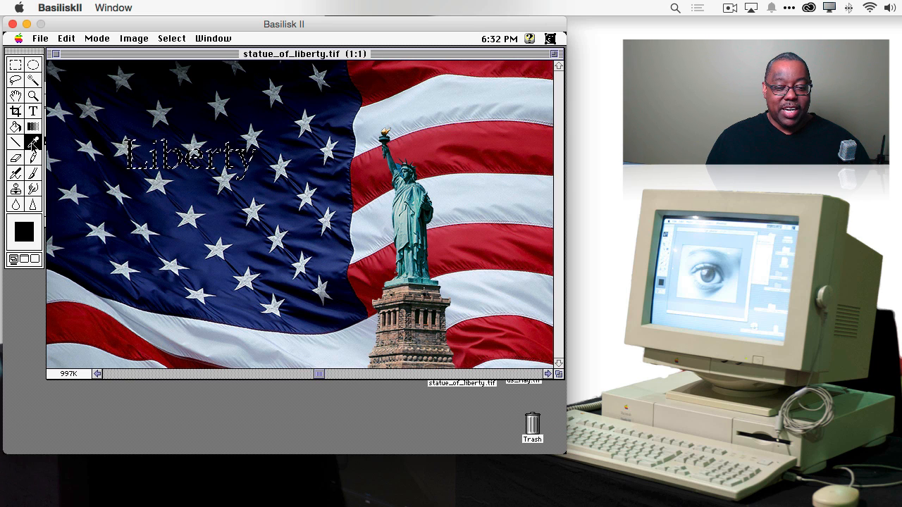
click(465, 136)
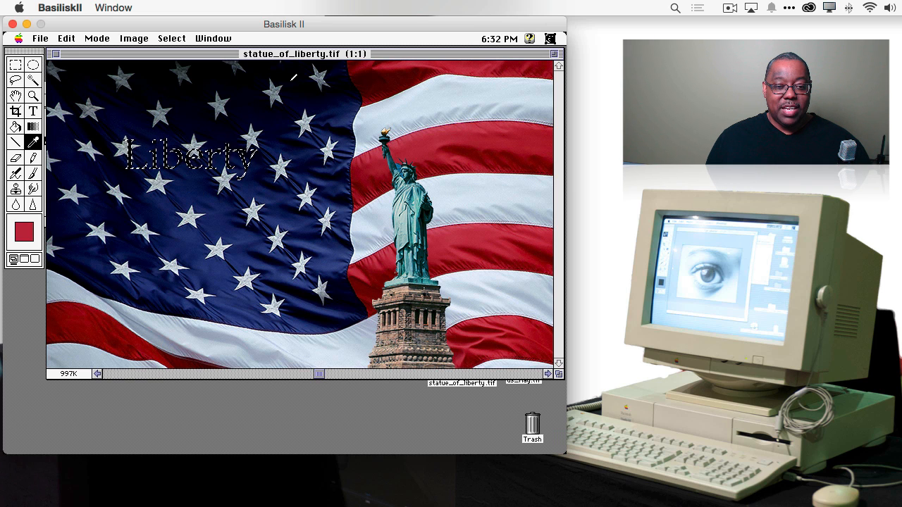
drag(65, 44, 72, 141)
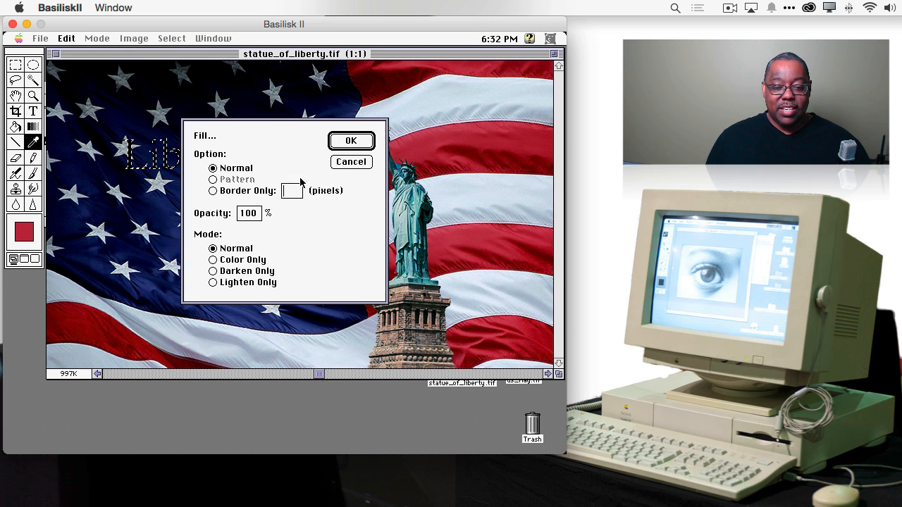
click(351, 142)
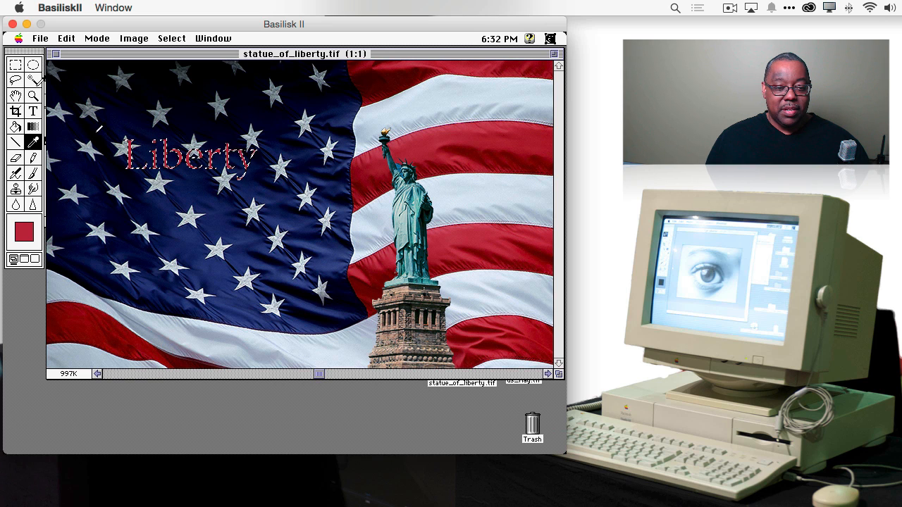
click(17, 81)
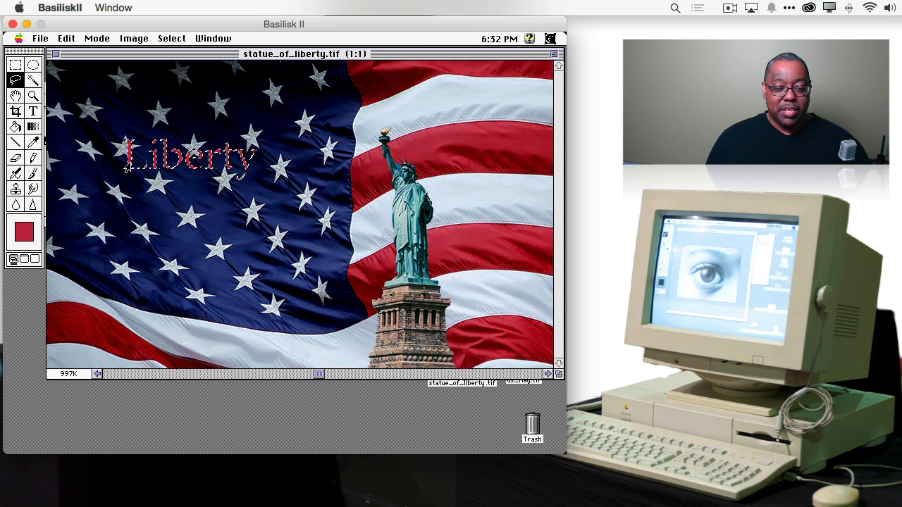
drag(125, 169, 84, 219)
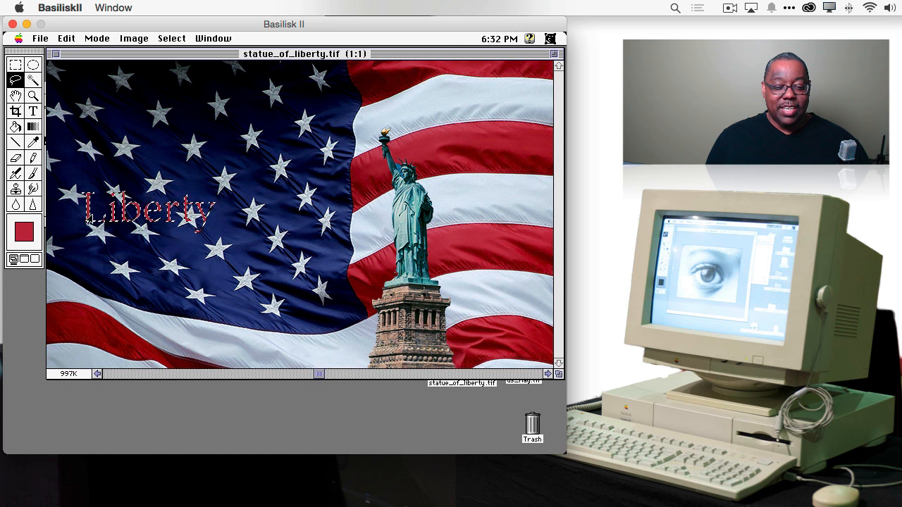
- Move the floating Liberty text up and slightly right on the star field, and deselect it
drag(83, 220, 89, 192)
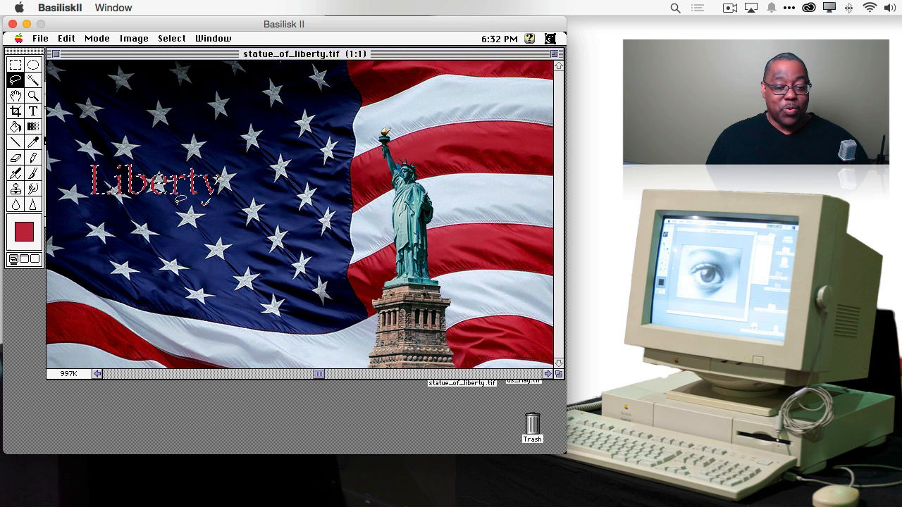
click(324, 225)
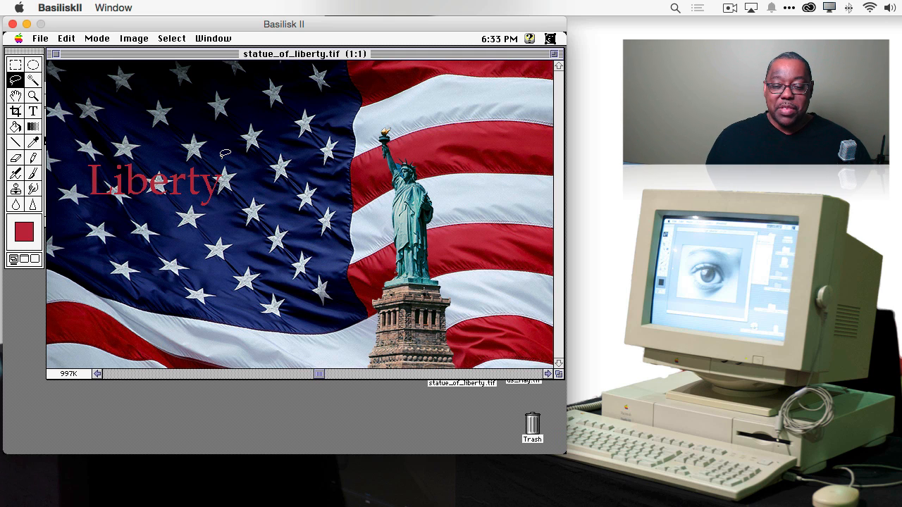
- Save the composite to the Desktop as statue_of_liberty-flag.tif in uncompressed Macintosh TIFF format, and close the image
drag(40, 38, 62, 119)
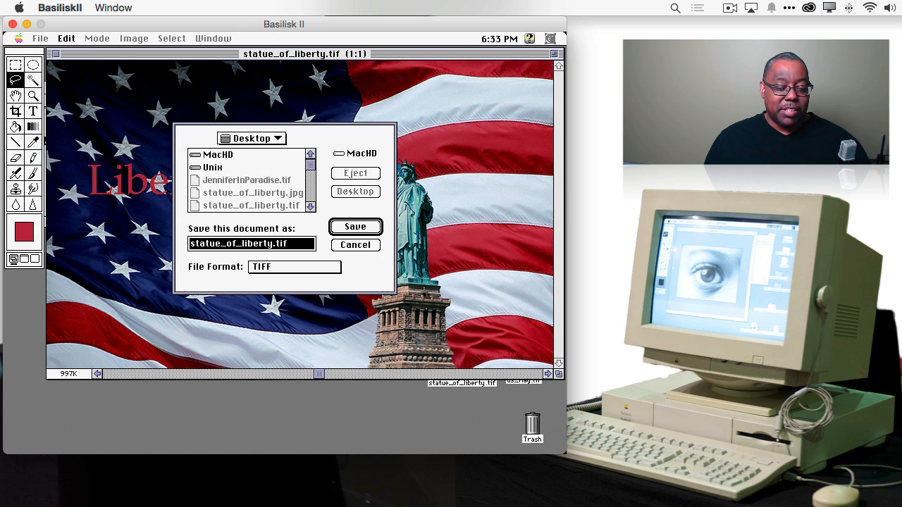
click(291, 270)
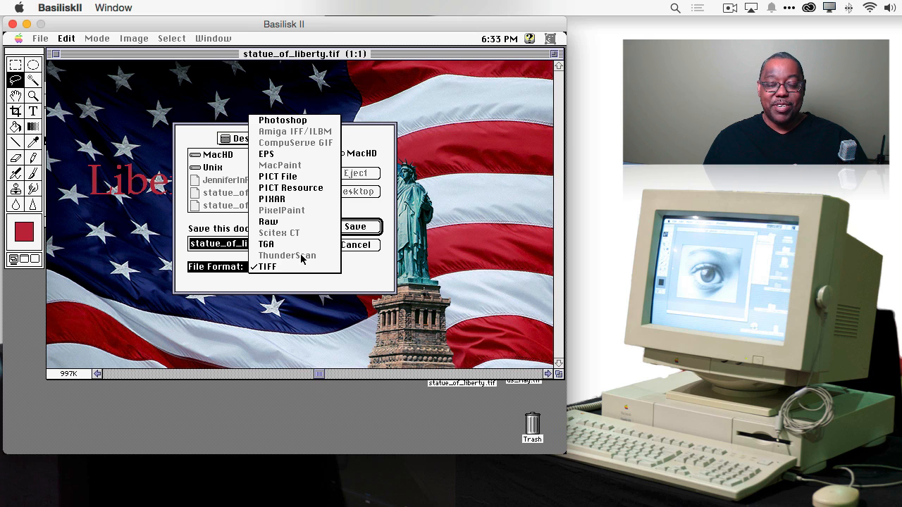
drag(301, 259, 358, 271)
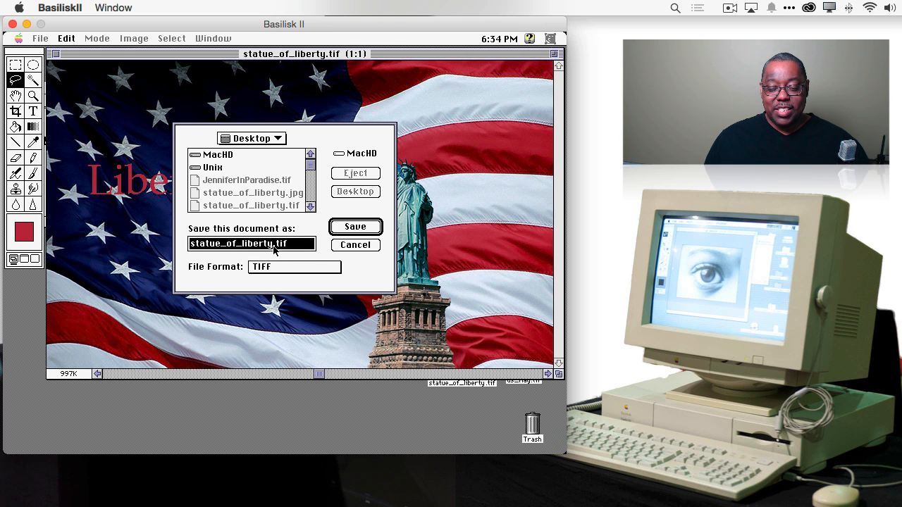
click(274, 247)
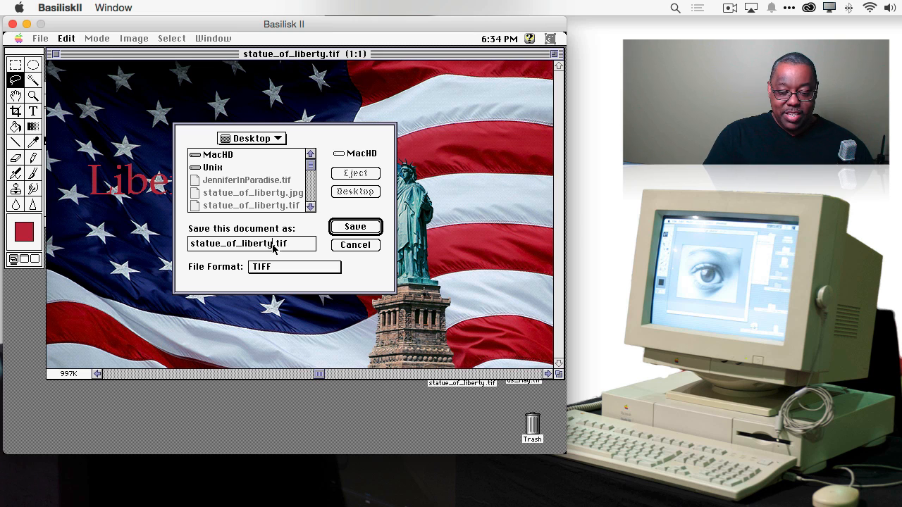
text(-flag)
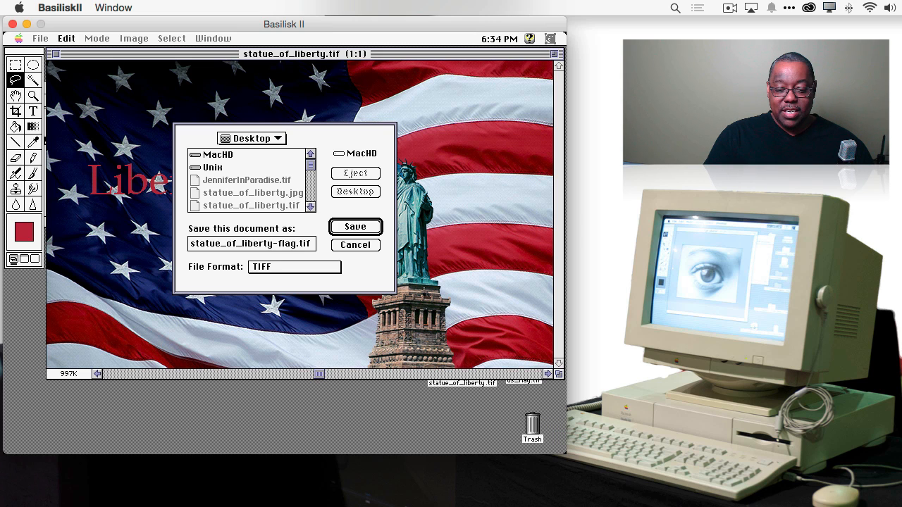
key(Return)
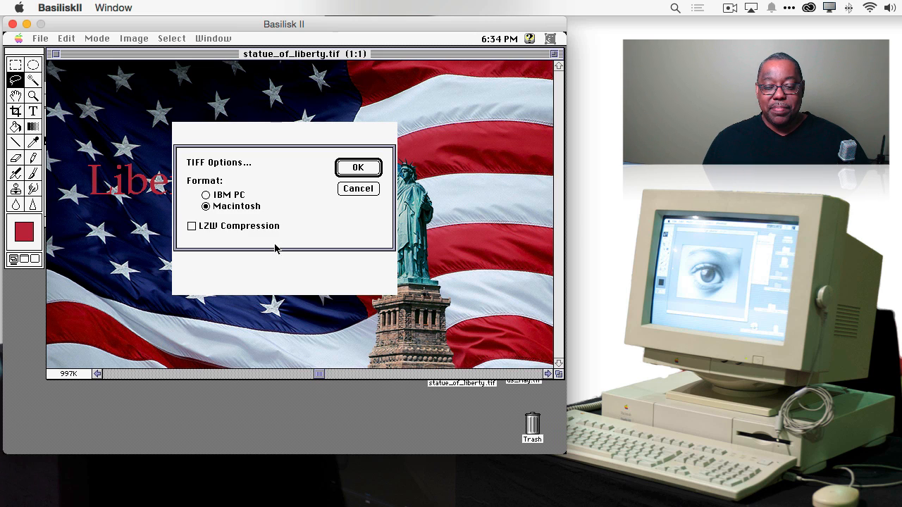
click(354, 167)
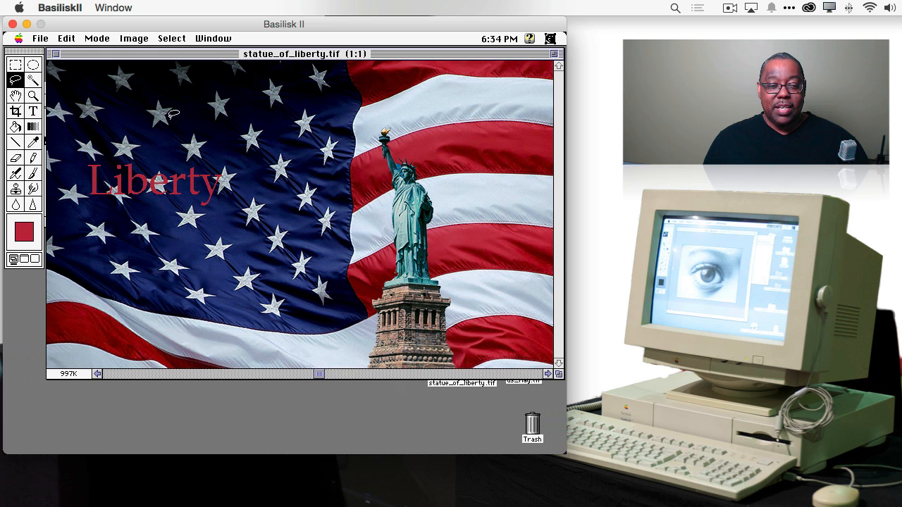
click(55, 53)
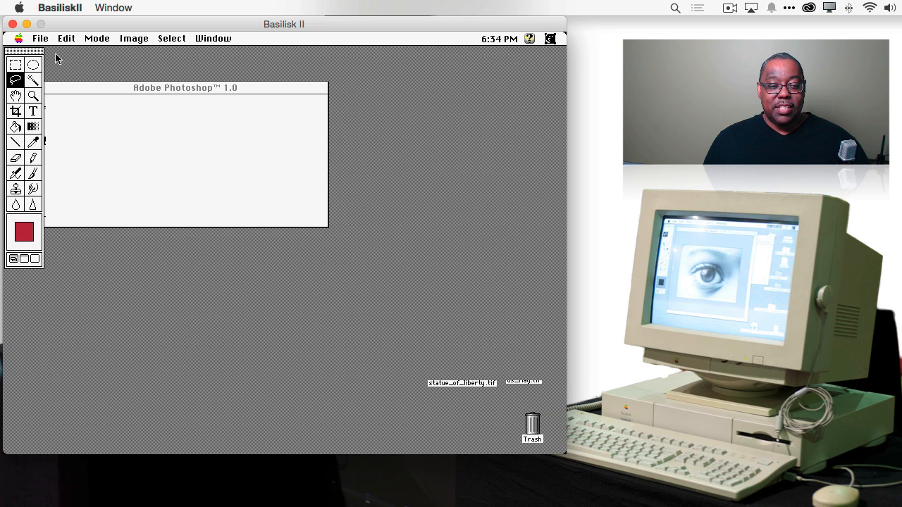